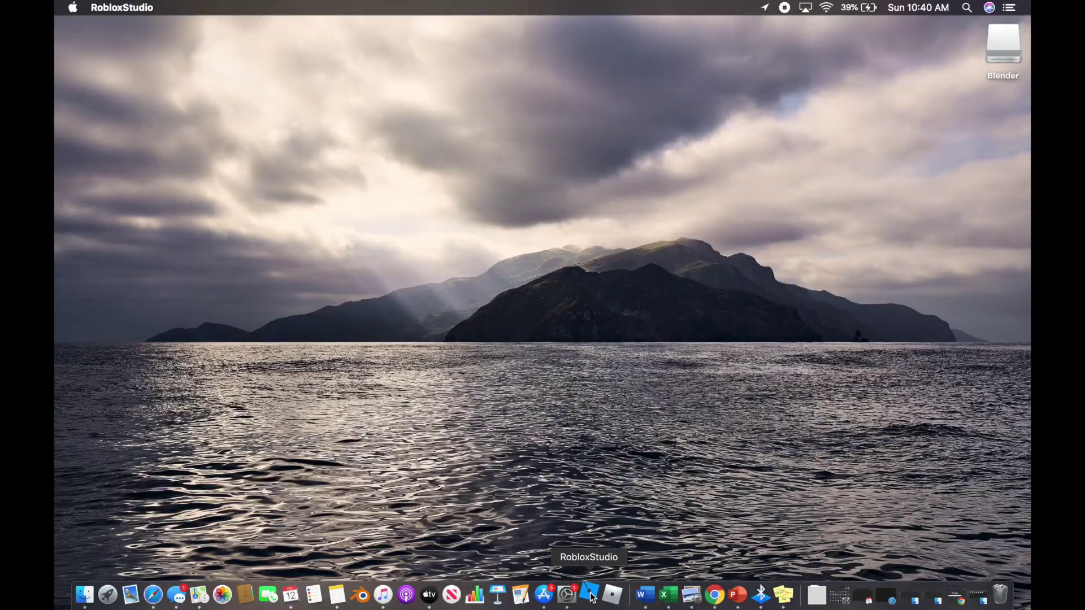
Step: Launch Roblox Studio from the Dock
left_click(589, 594)
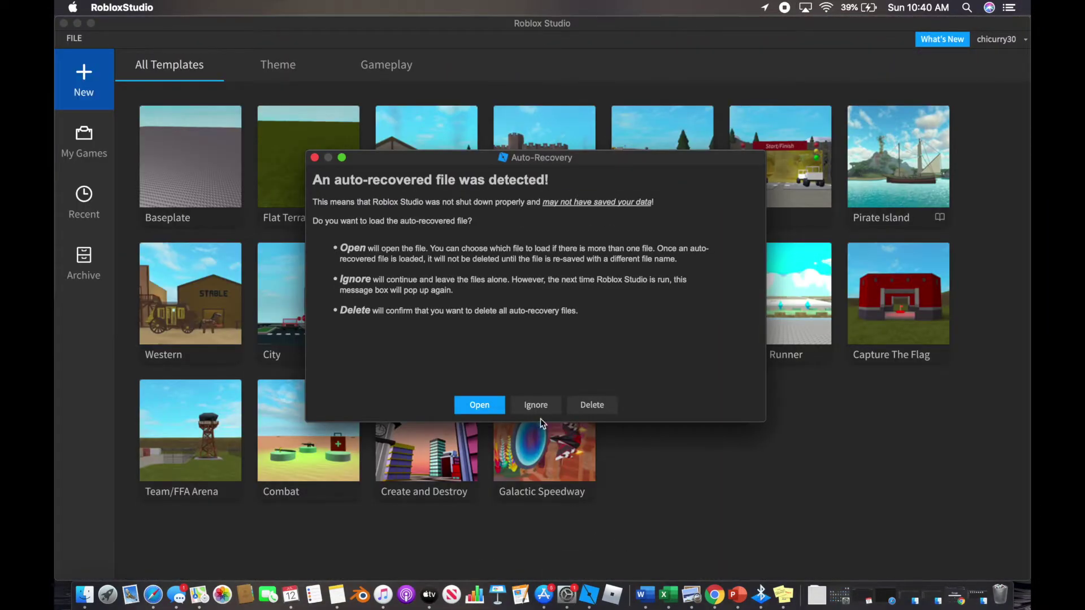
Step: Delete all auto-recovered files and start a new Baseplate place with plugin tools showing
left_click(592, 406)
left_click(528, 305)
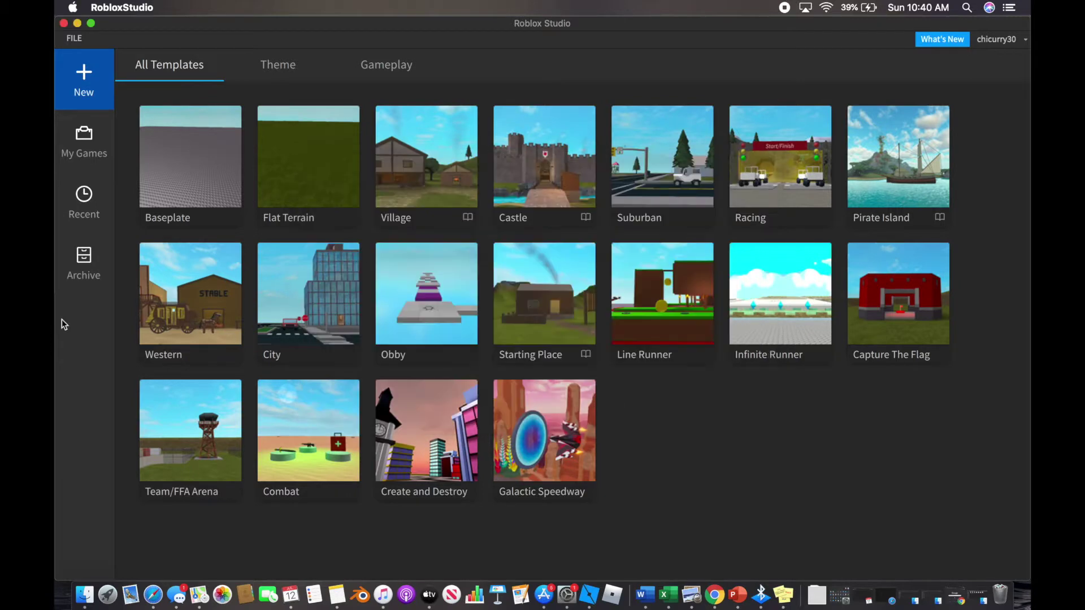
left_click(169, 185)
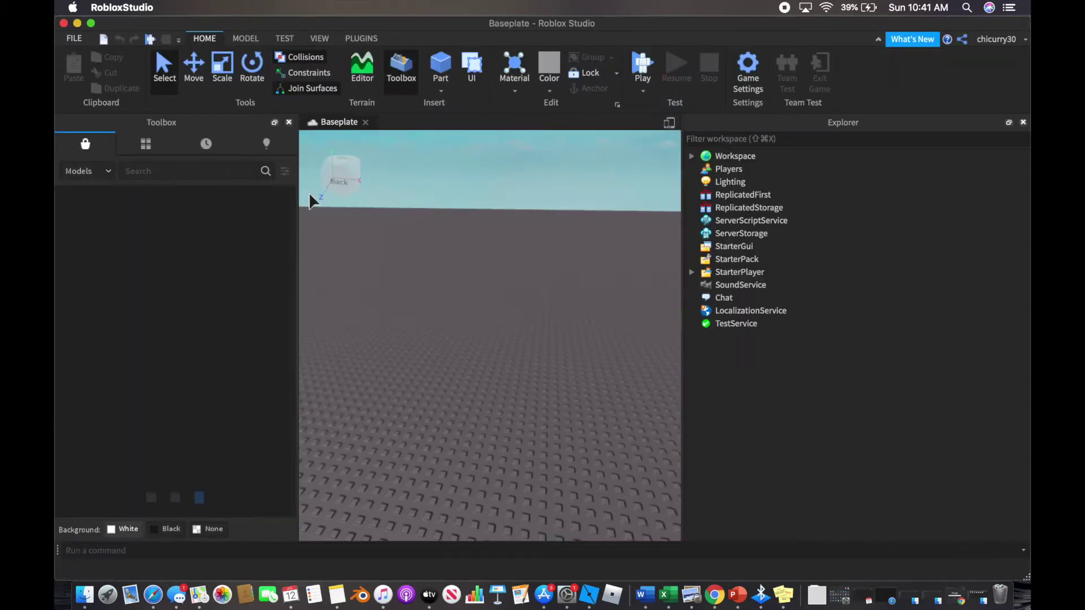
left_click(337, 182)
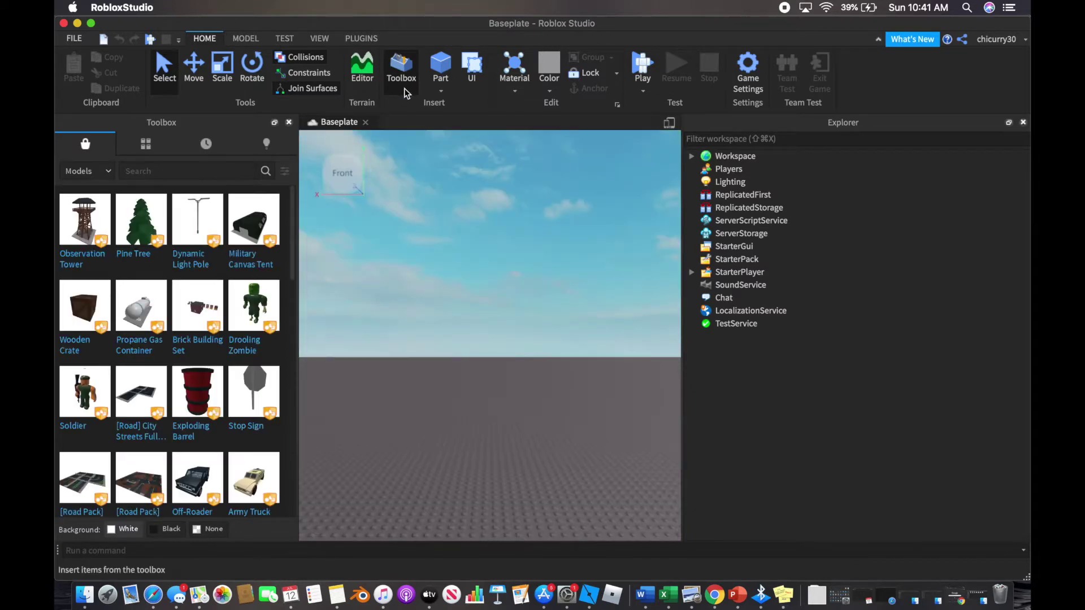
left_click(364, 42)
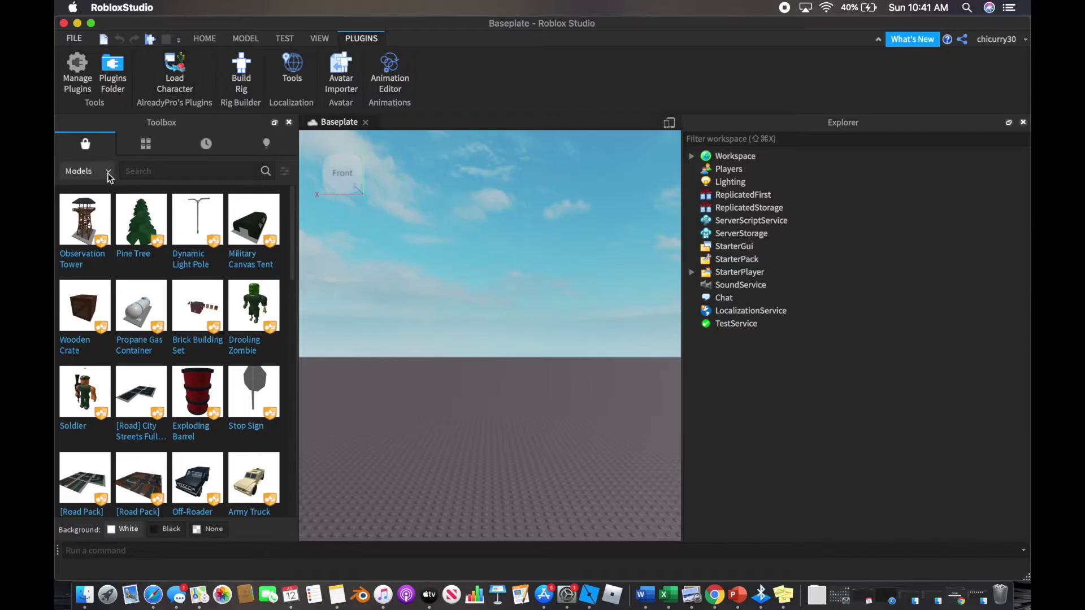
Step: Spawn the player's avatar by username as an R6 rig via Load Character, then frame it
left_click(107, 171)
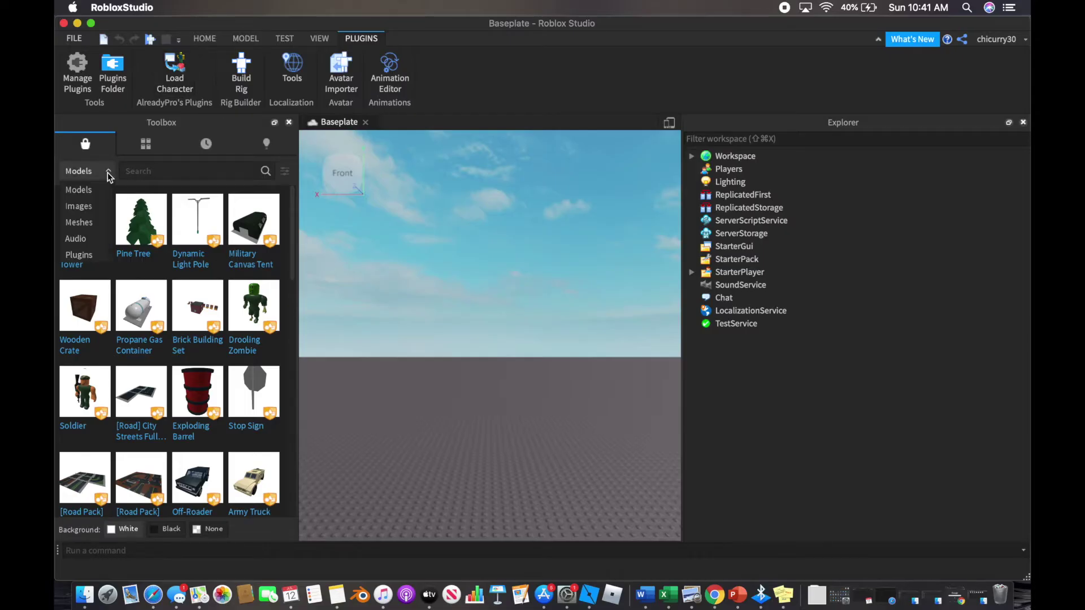
left_click(90, 255)
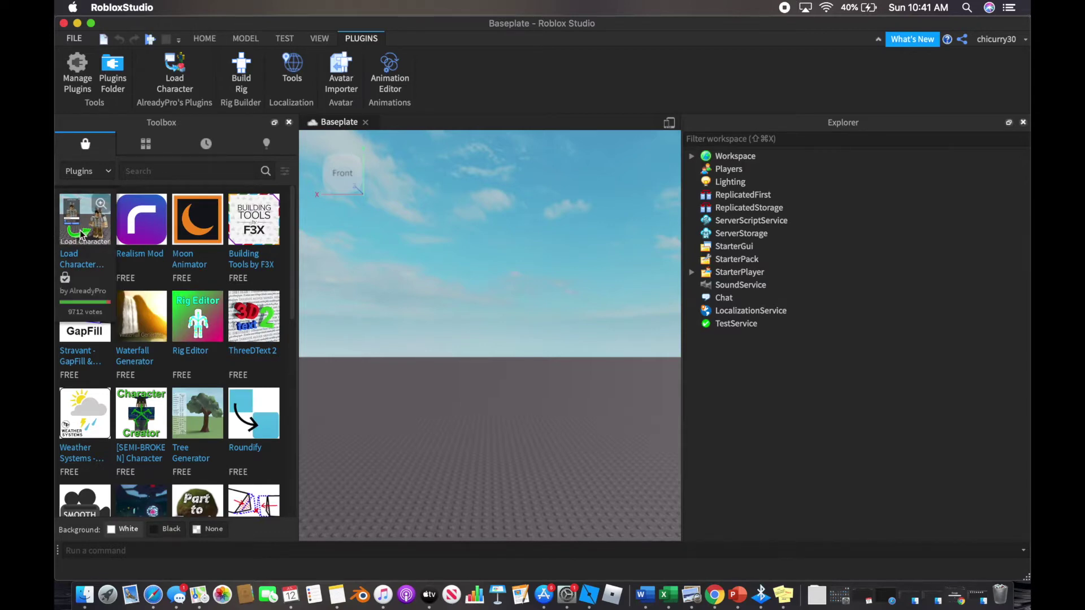
left_click(182, 85)
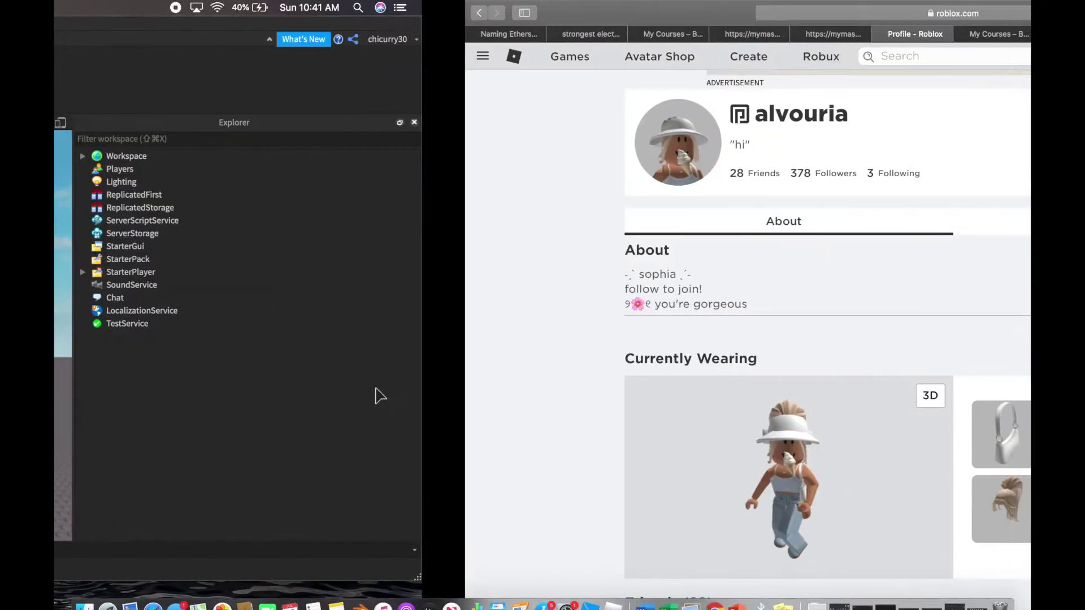
type("alvouria")
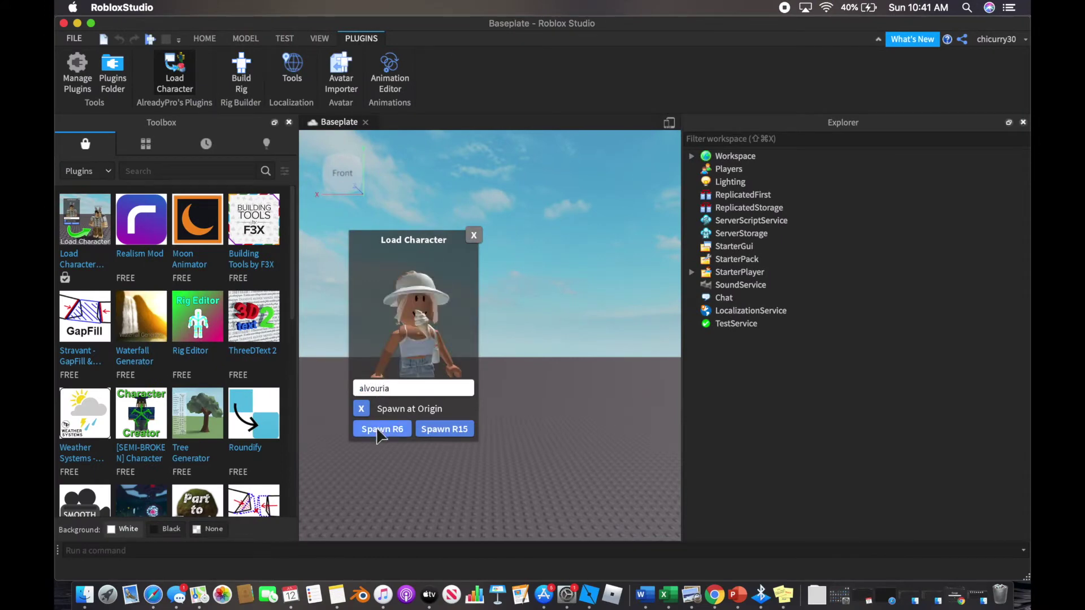
left_click(378, 434)
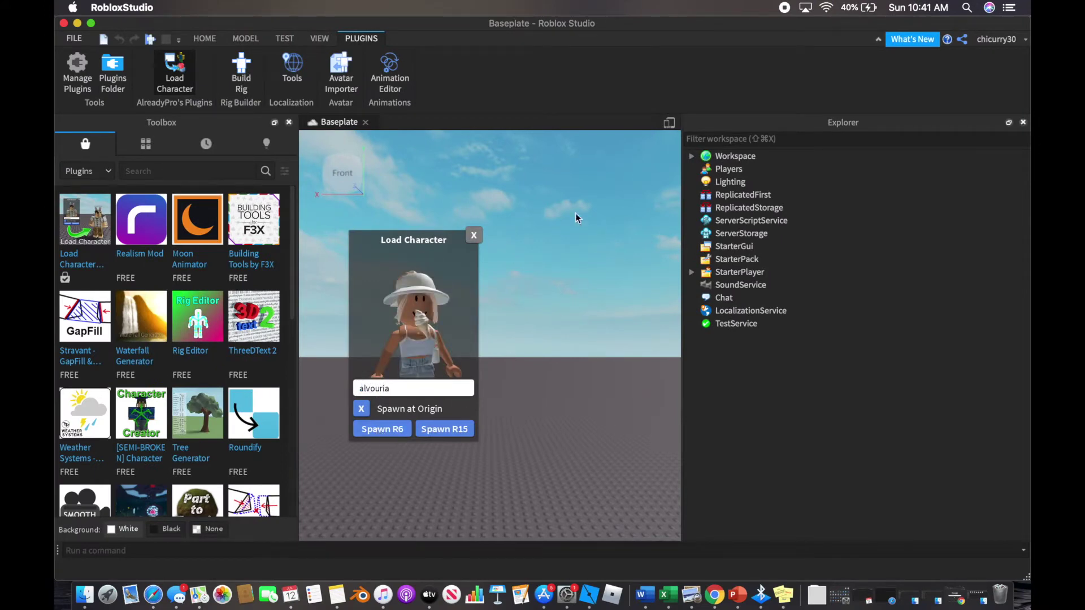
left_click(472, 236)
key("f")
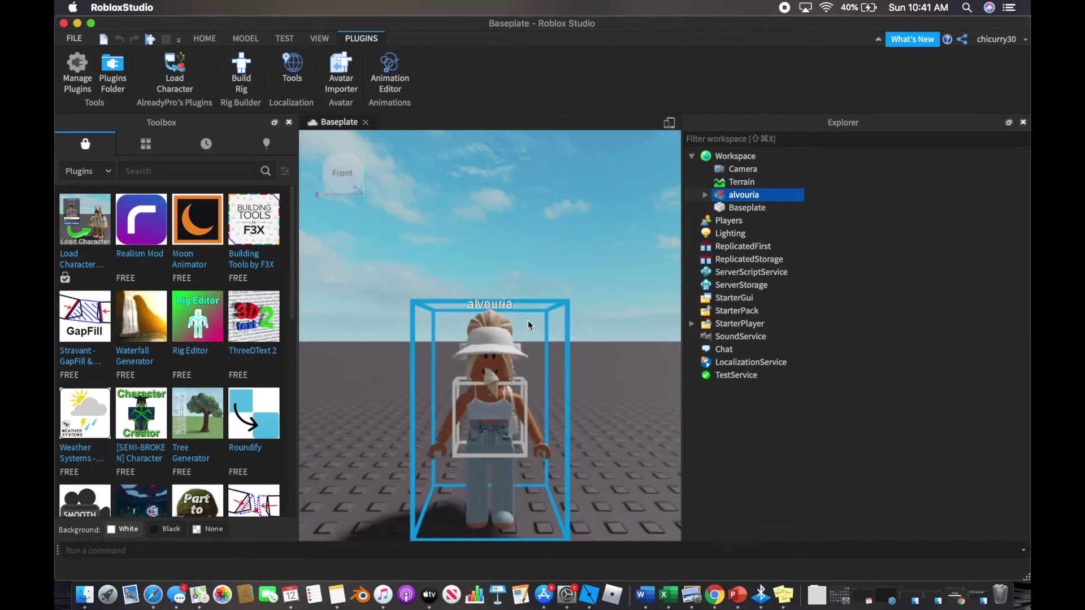
left_click(557, 202)
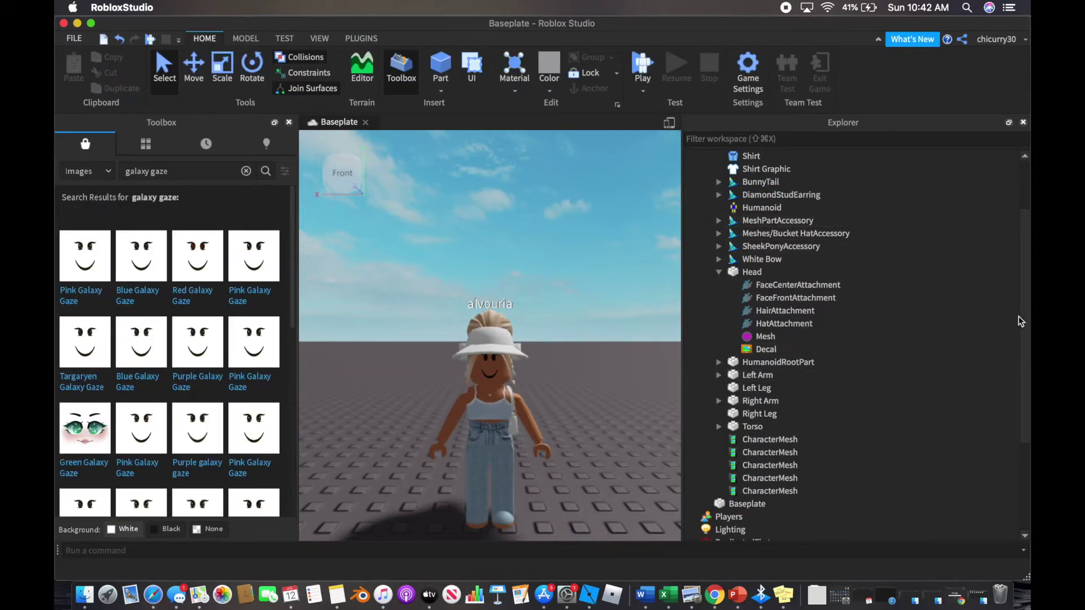
Step: Select every avatar item in Explorer, from Body Colors through the last CharacterMesh
left_click_drag(1021, 321, 1027, 306)
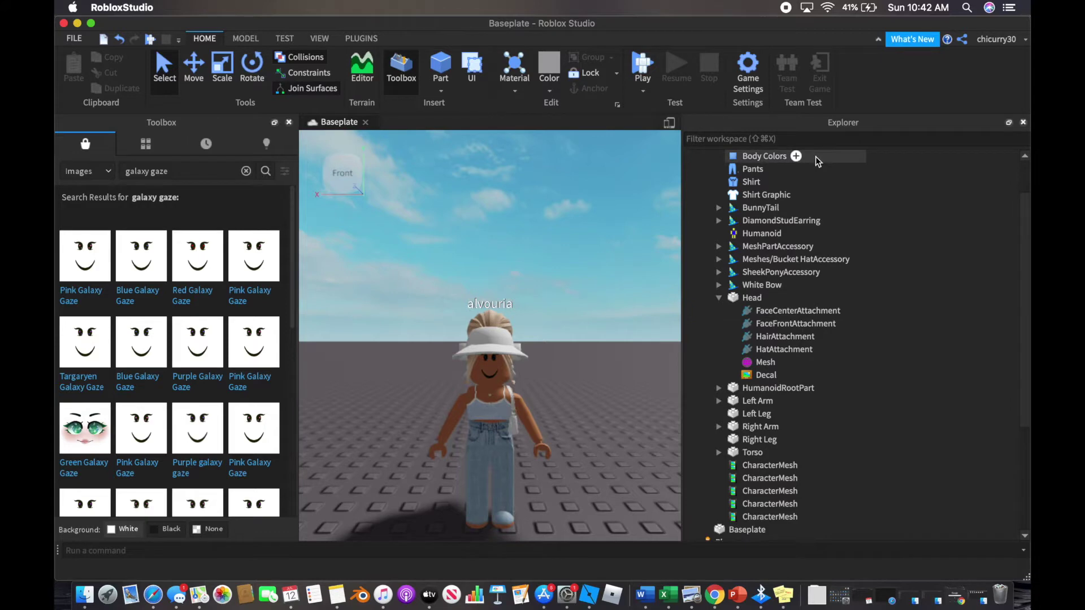
left_click_drag(815, 159, 813, 517)
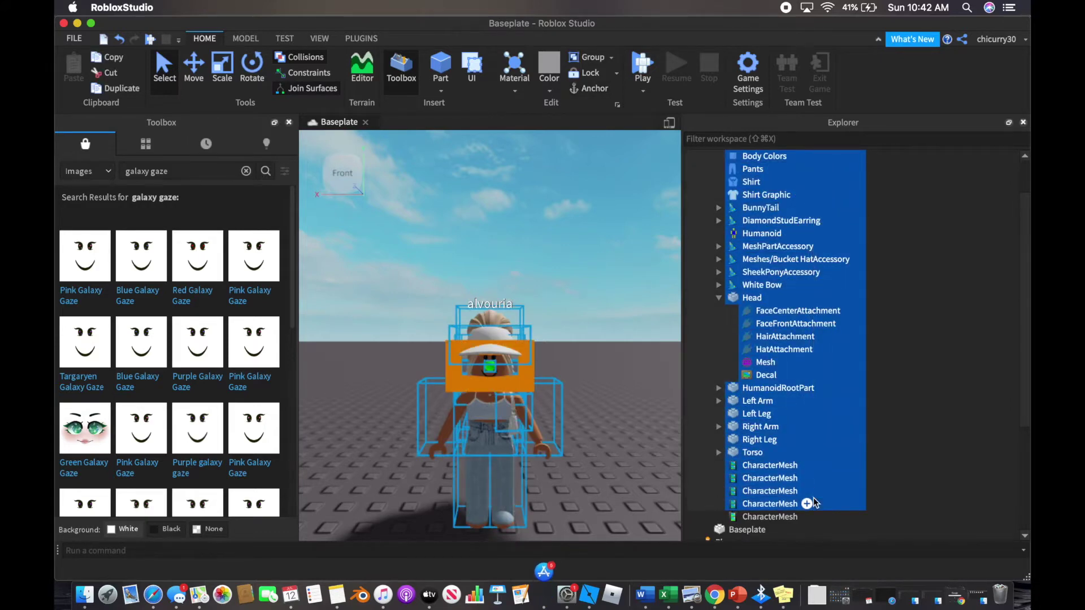
mouse_move(759, 439)
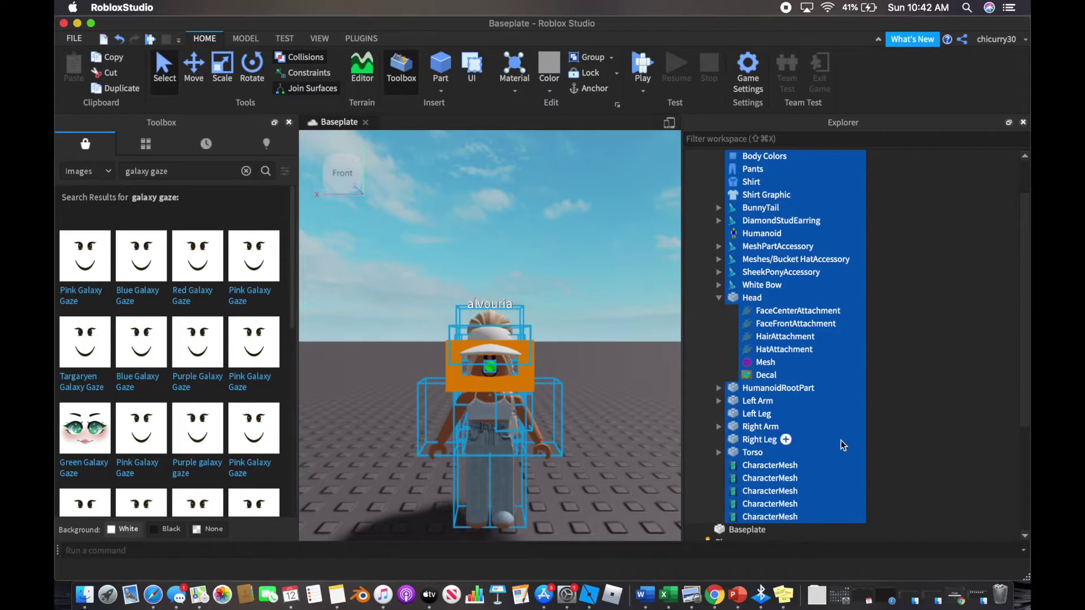
right_click(839, 440)
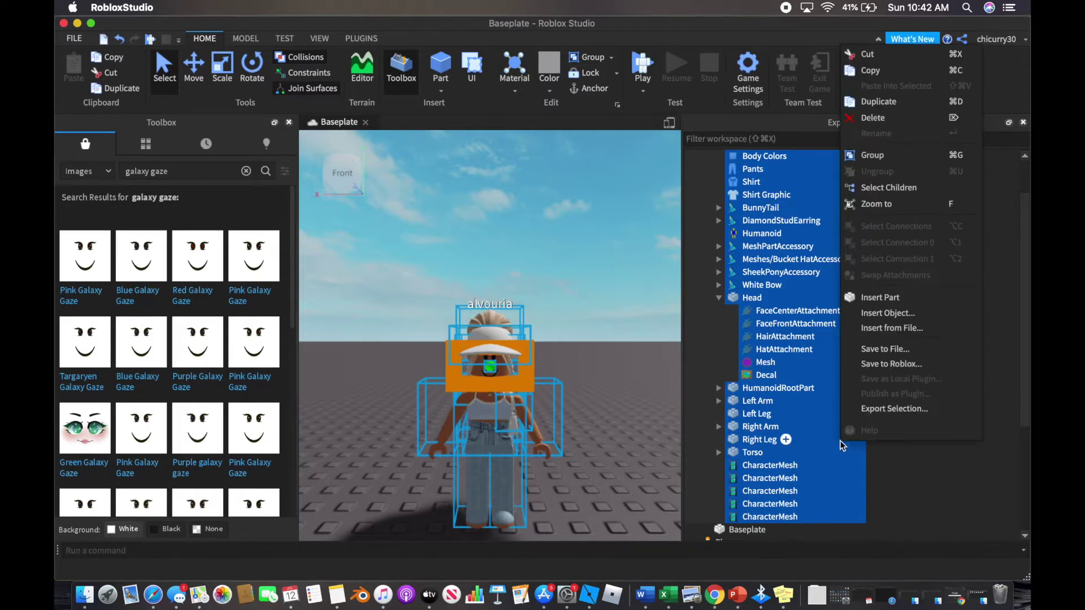
Step: Export the avatar selection to Downloads as 'blueberry' with the Purple tag
left_click(894, 409)
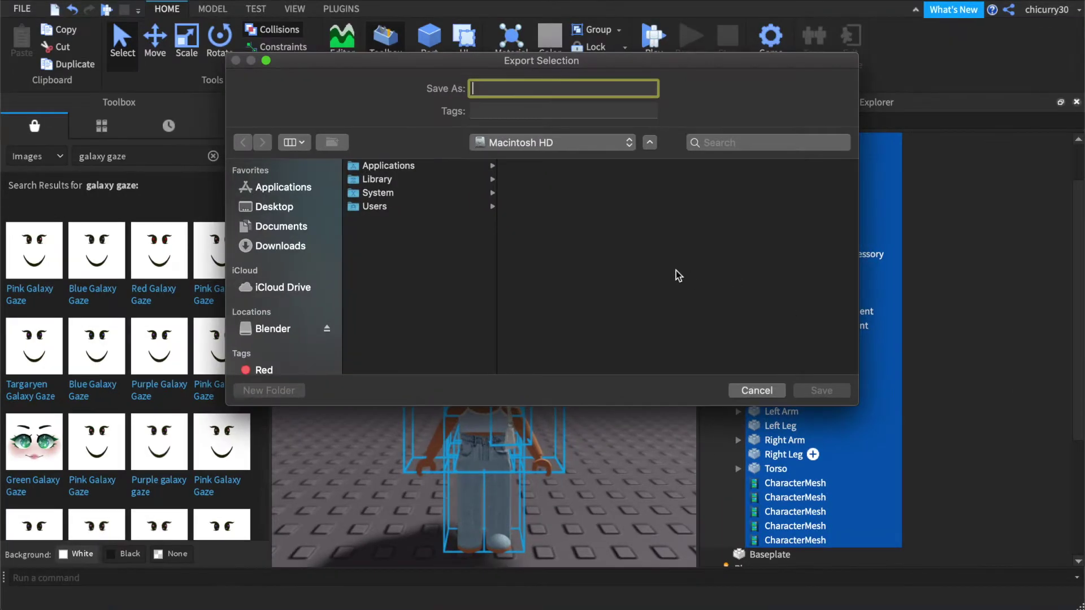
left_click(599, 159)
left_click(629, 141)
left_click(280, 245)
type("blu")
key("BackSpace")
key("BackSpace")
type("lueberry")
left_click(503, 112)
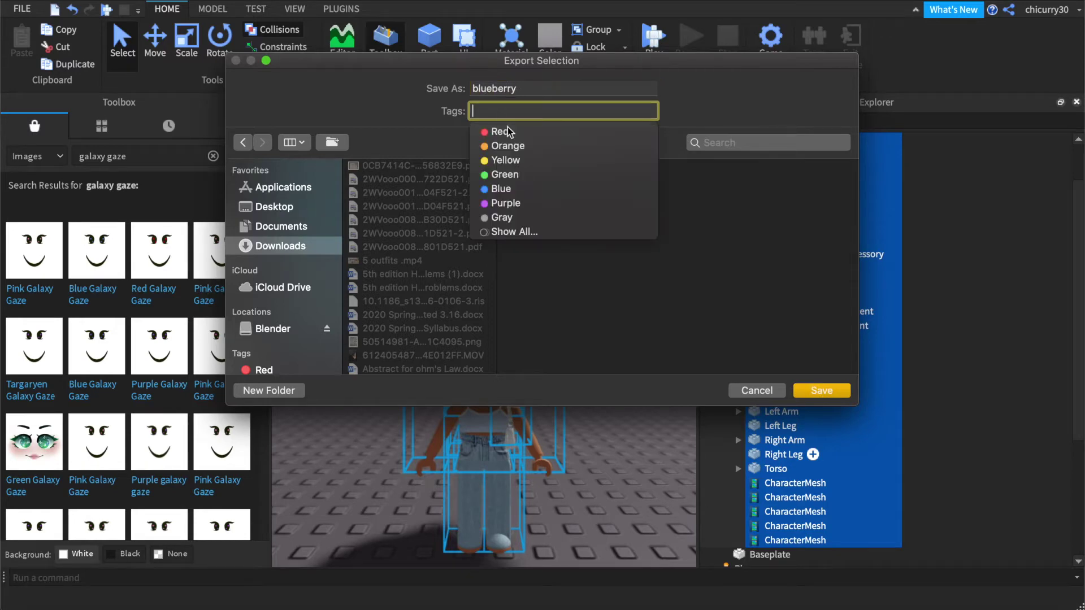
left_click(515, 204)
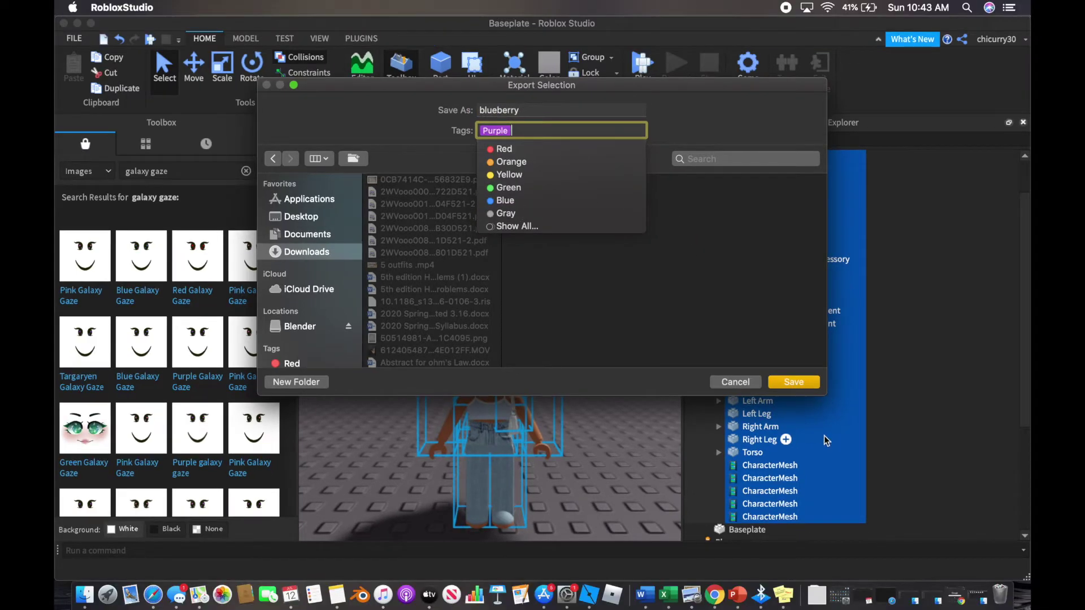
left_click(807, 383)
left_click(569, 277)
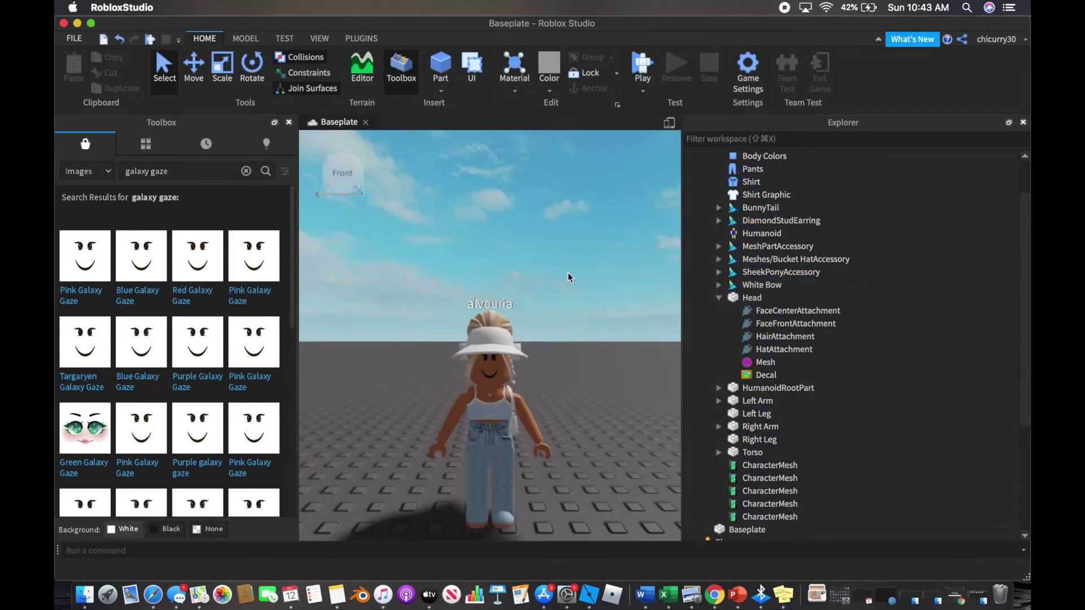
key("e")
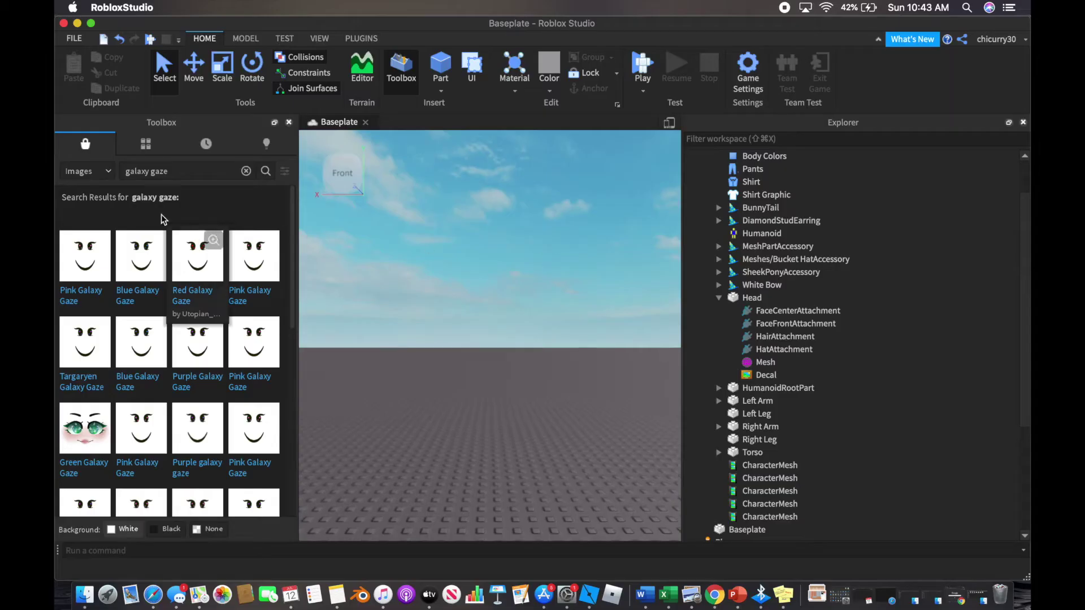
Step: Switch the Toolbox category to Models and show the Recent models list
left_click(85, 171)
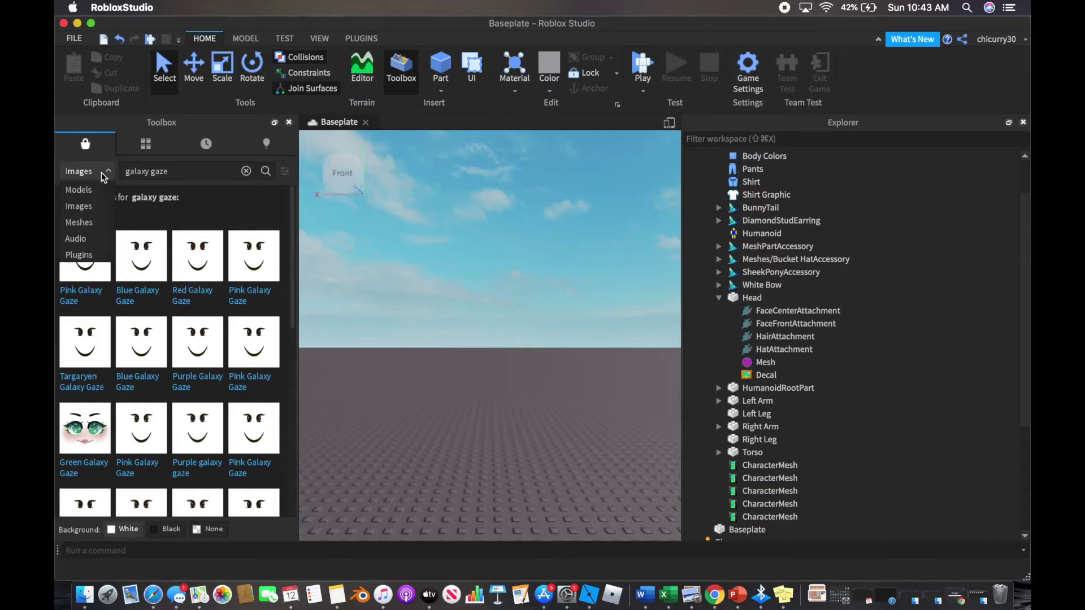
left_click(95, 191)
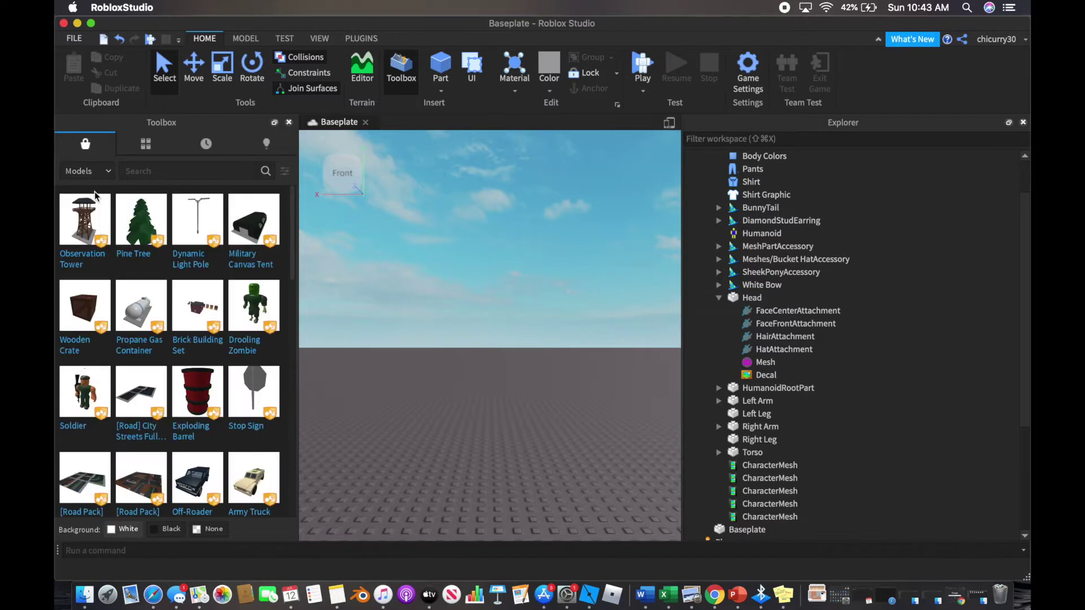
left_click(224, 146)
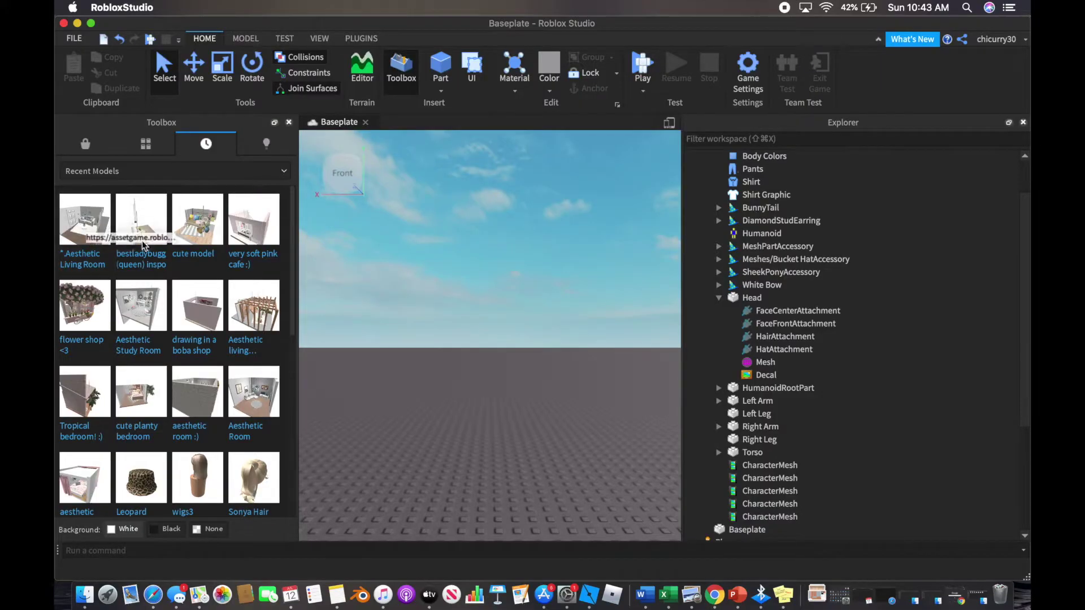
Step: Place the living-room model into the Baseplate and select its parts
left_click_drag(411, 371, 438, 492)
left_click_drag(751, 516, 761, 184)
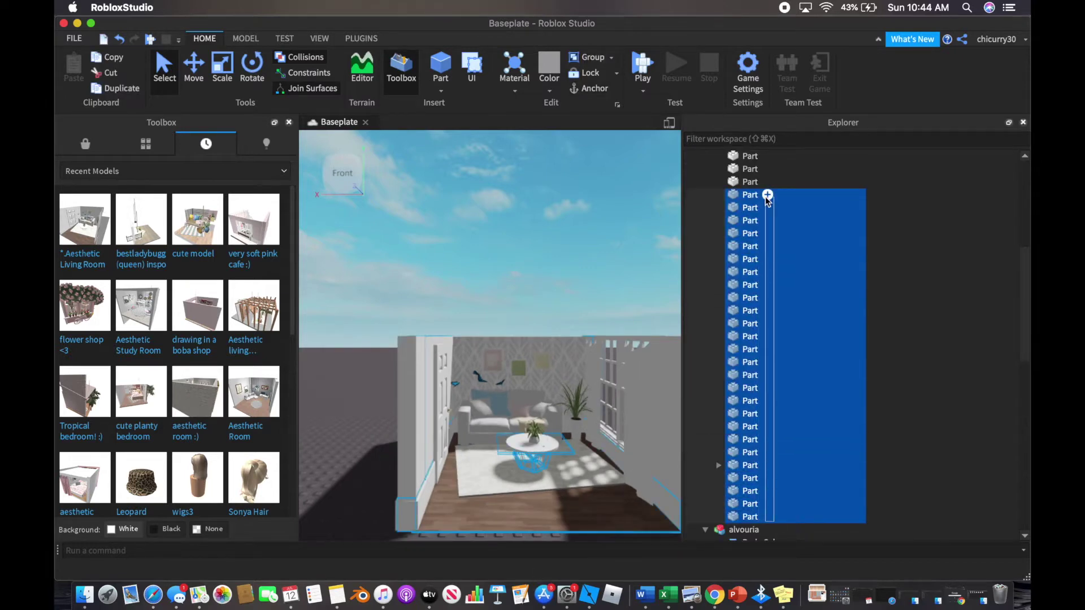
mouse_move(763, 186)
left_mouse_down()
mouse_move(764, 160)
mouse_move(787, 208)
left_mouse_up()
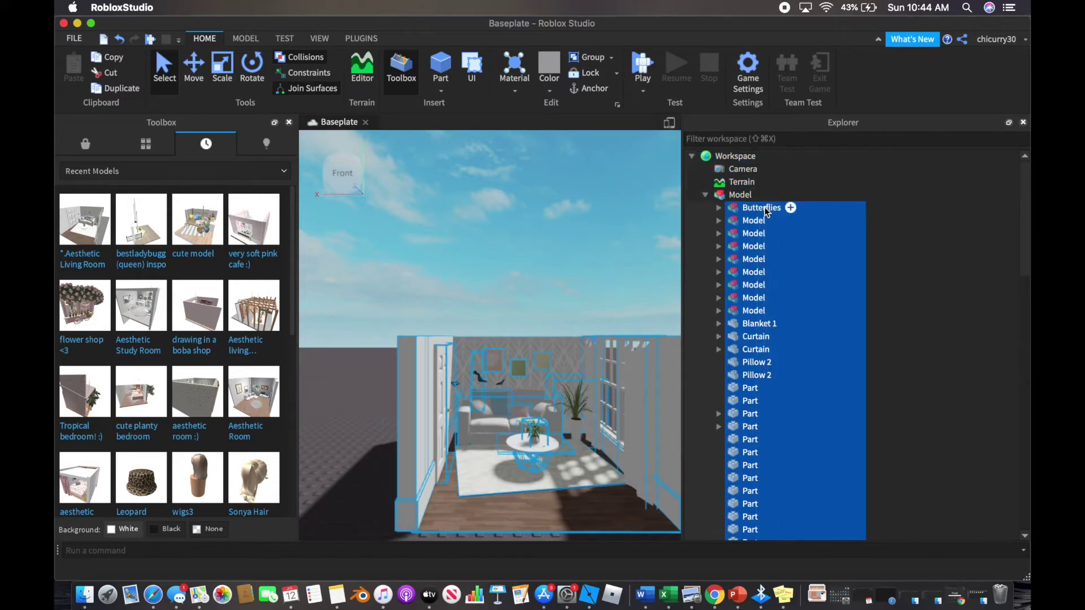
Step: Export the room selection as 'blueberry background' tagged Purple
right_click(829, 239)
left_click(867, 383)
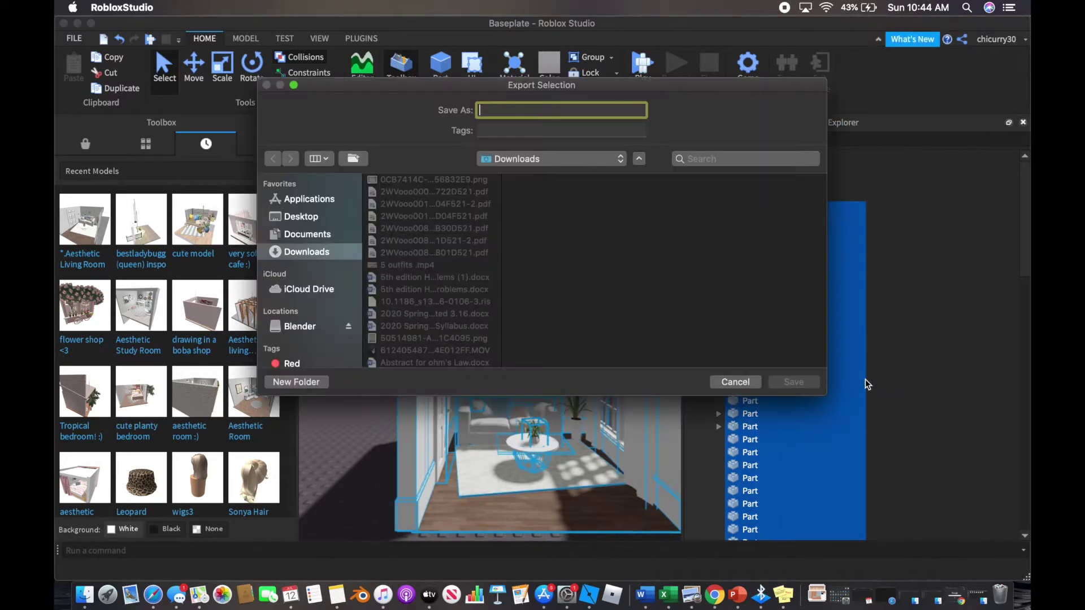
type("blueberry background")
left_click(565, 131)
left_click(524, 215)
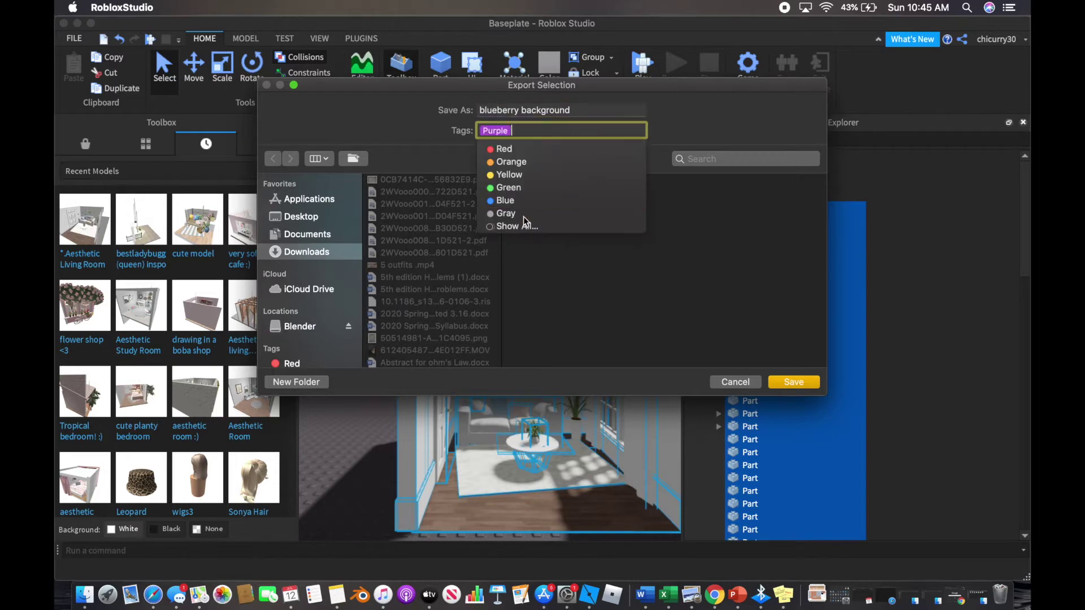
left_click(793, 383)
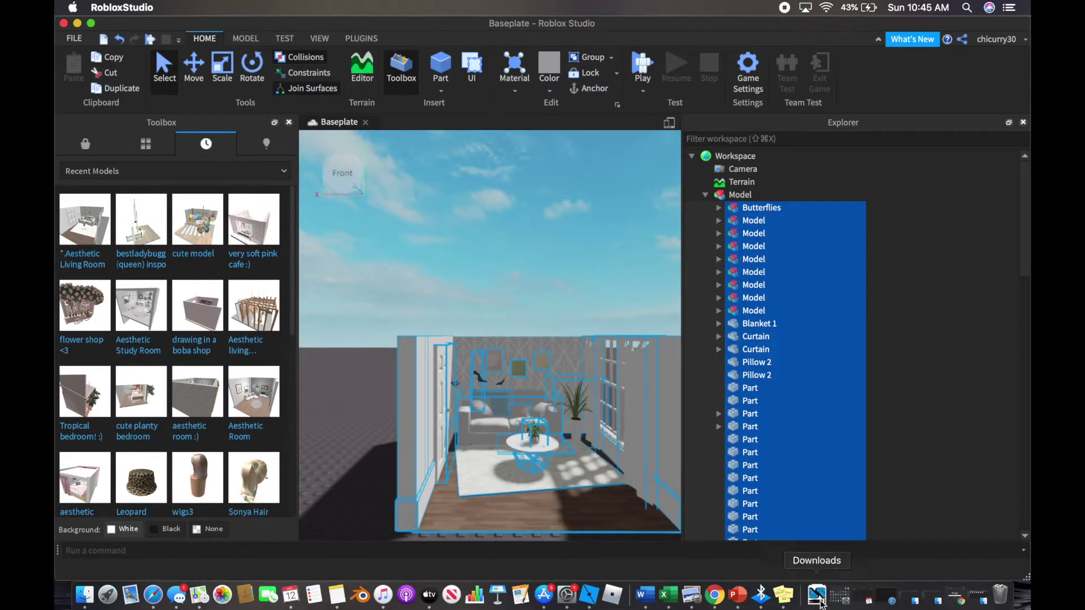
Step: From the Purple-tagged Downloads, unzip RobloxRig_Woman.zip and open Rig/Default.blend in Blender
left_click(817, 595)
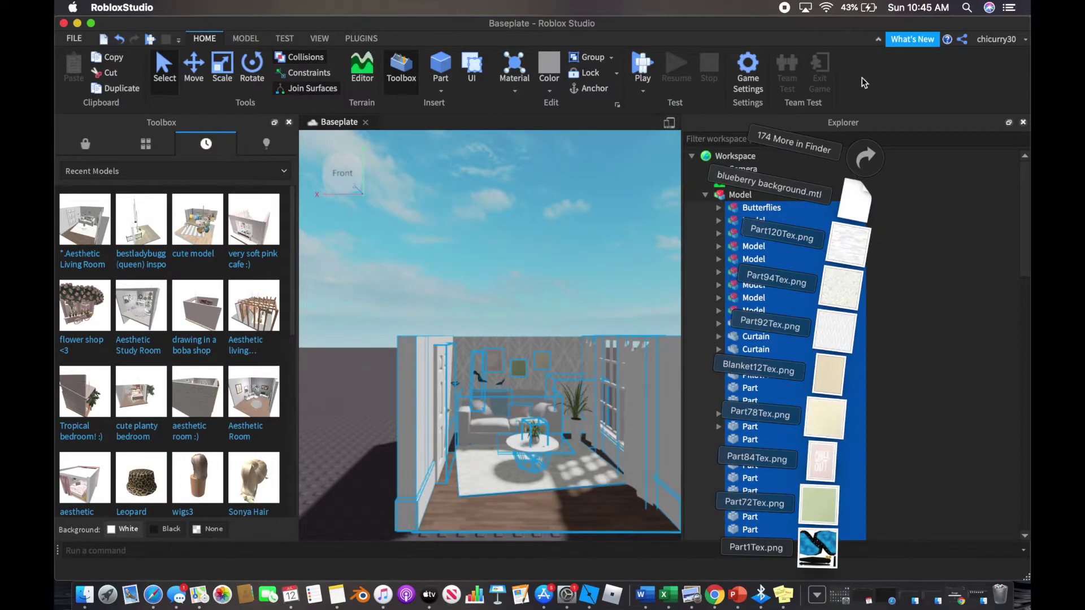
scroll(214, 254, "down", 2)
scroll(215, 254, "down", 3)
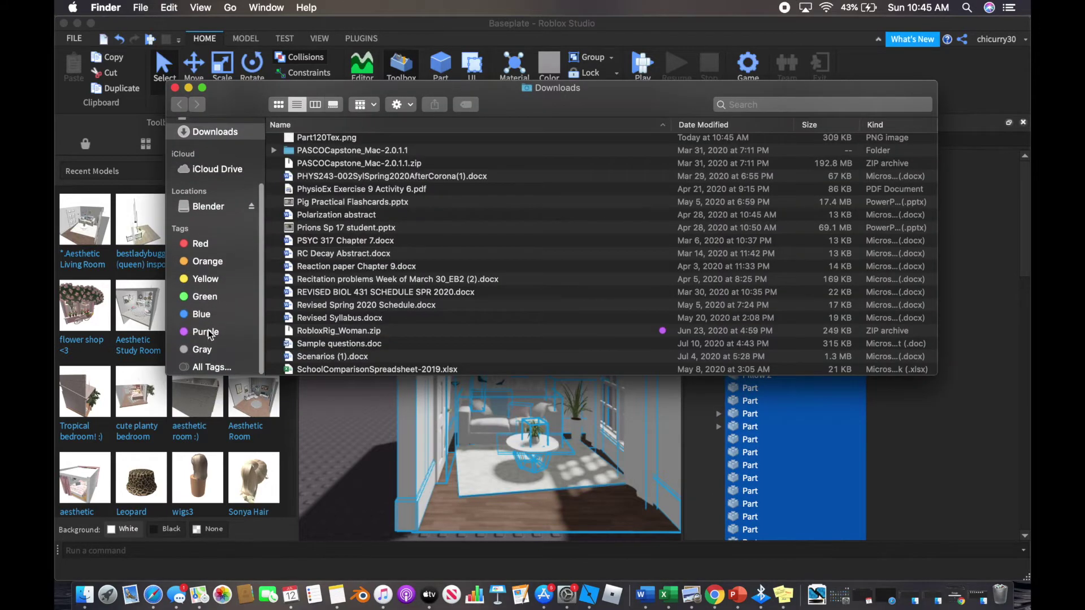
left_click(206, 332)
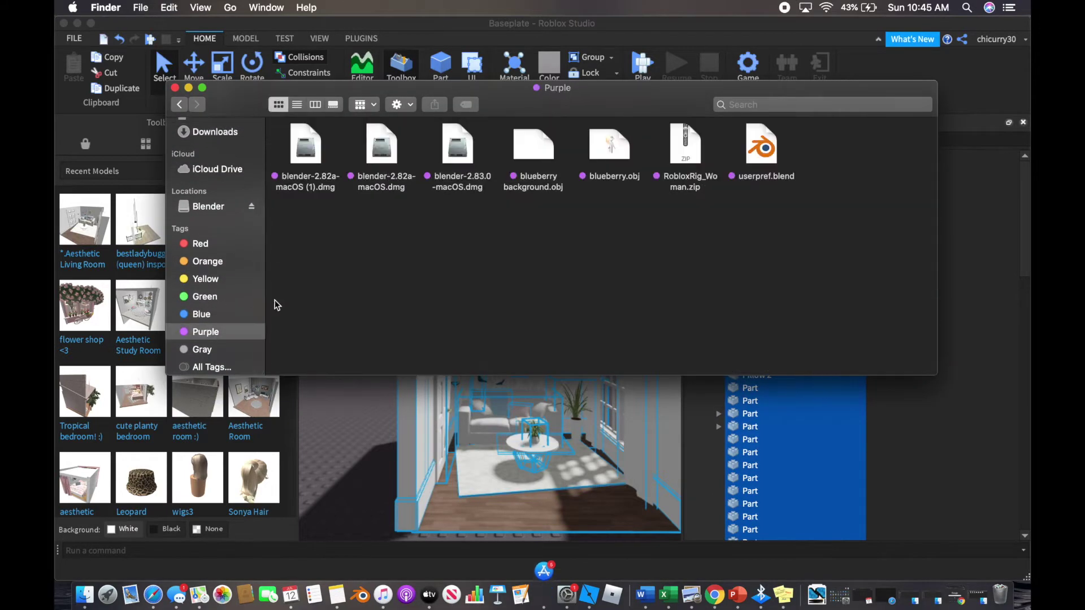
double_click(686, 150)
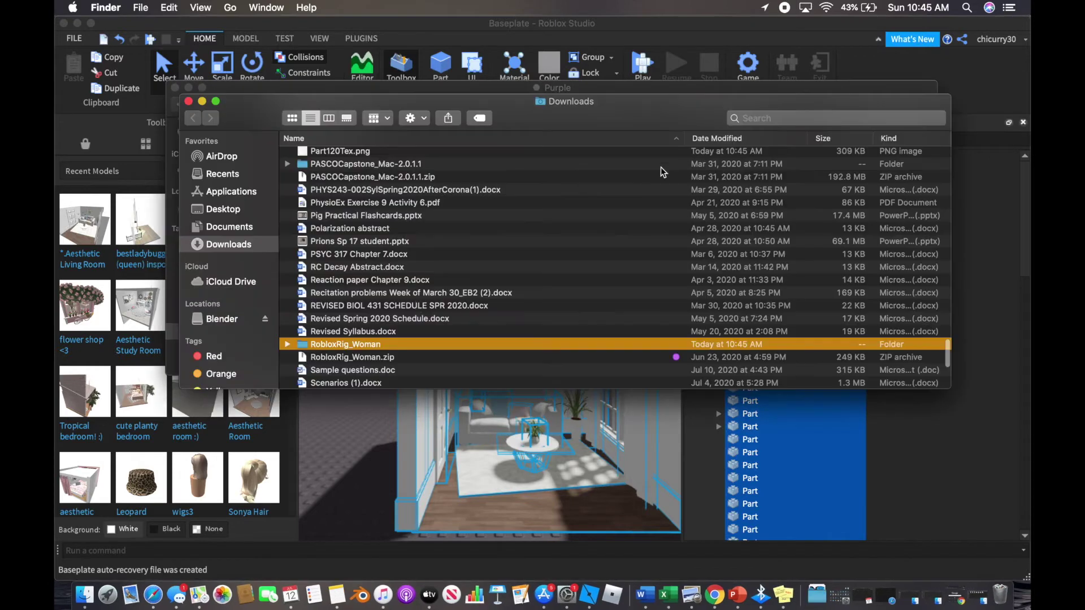
left_click(287, 344)
scroll(300, 339, "down", 3)
left_click(302, 286)
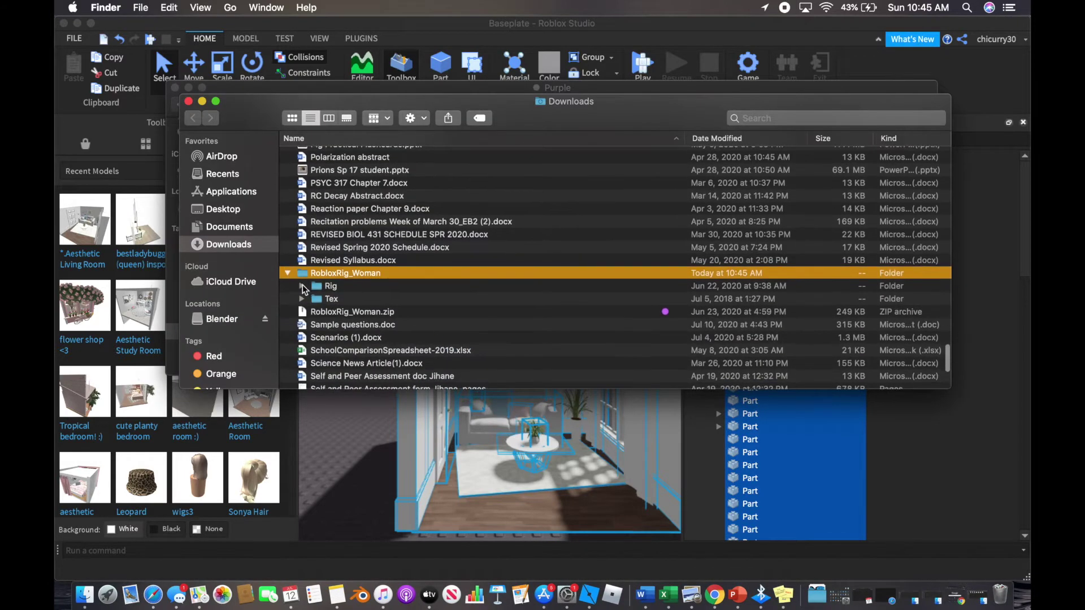
double_click(361, 299)
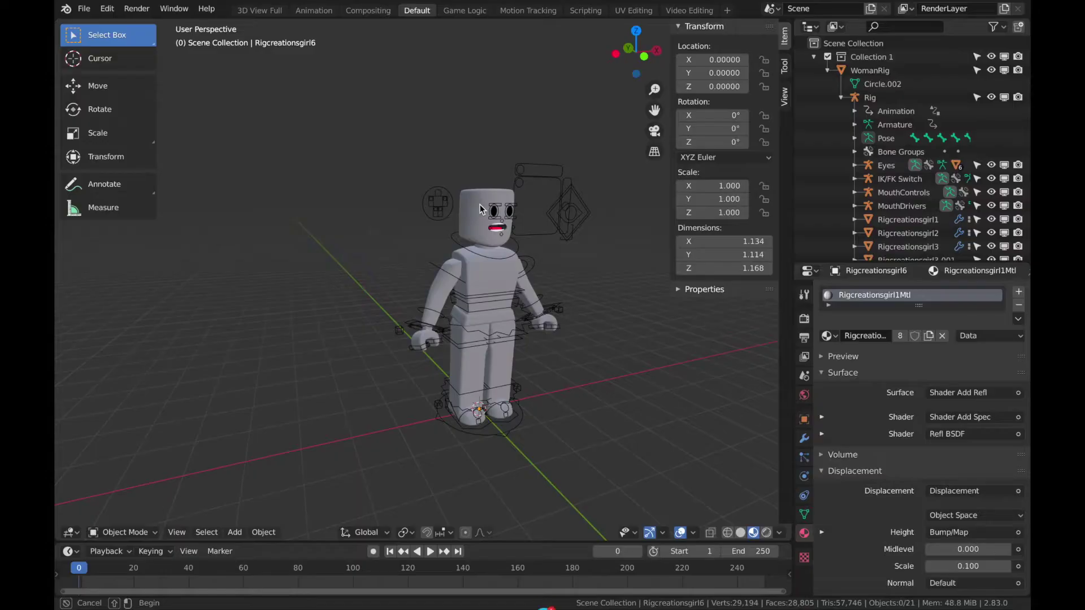
Step: Delete the rig's head and face objects, the mouth controls and the leftover neck piece
left_click_drag(477, 205, 595, 217)
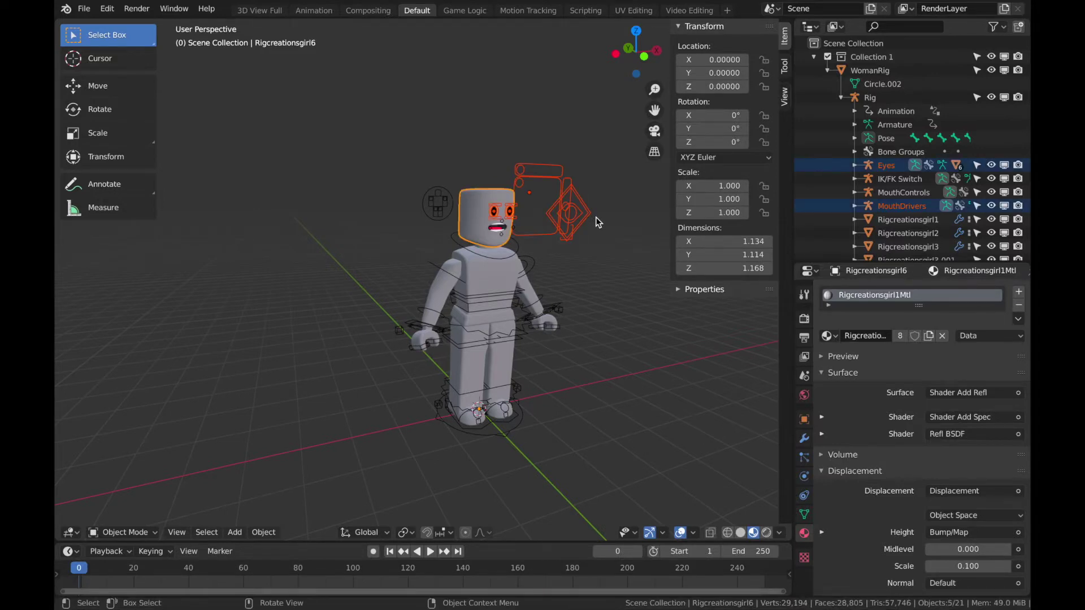
key("x")
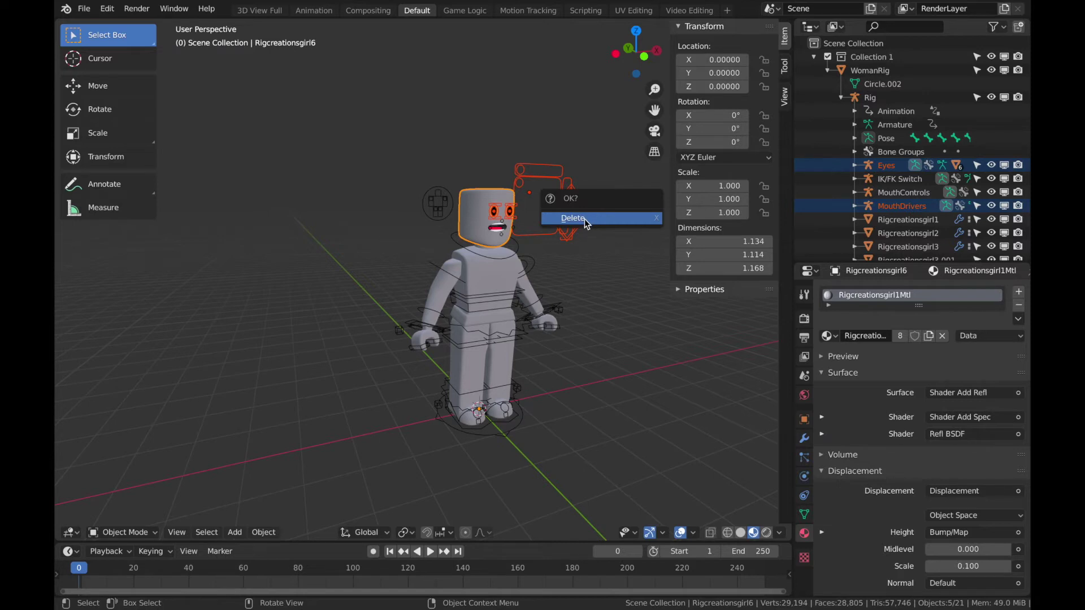
left_click(584, 219)
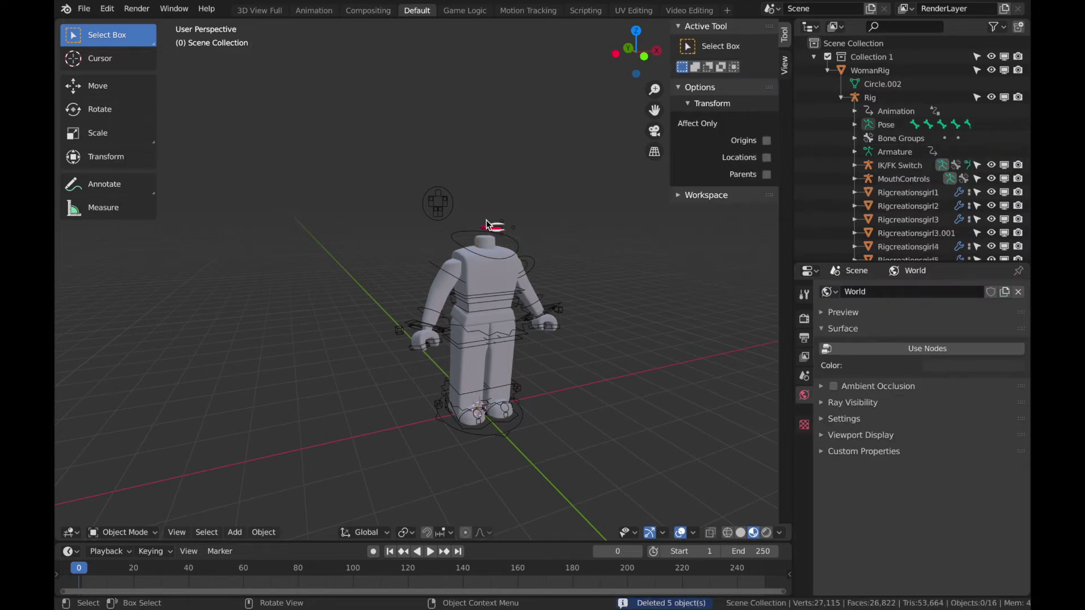
left_click(490, 226)
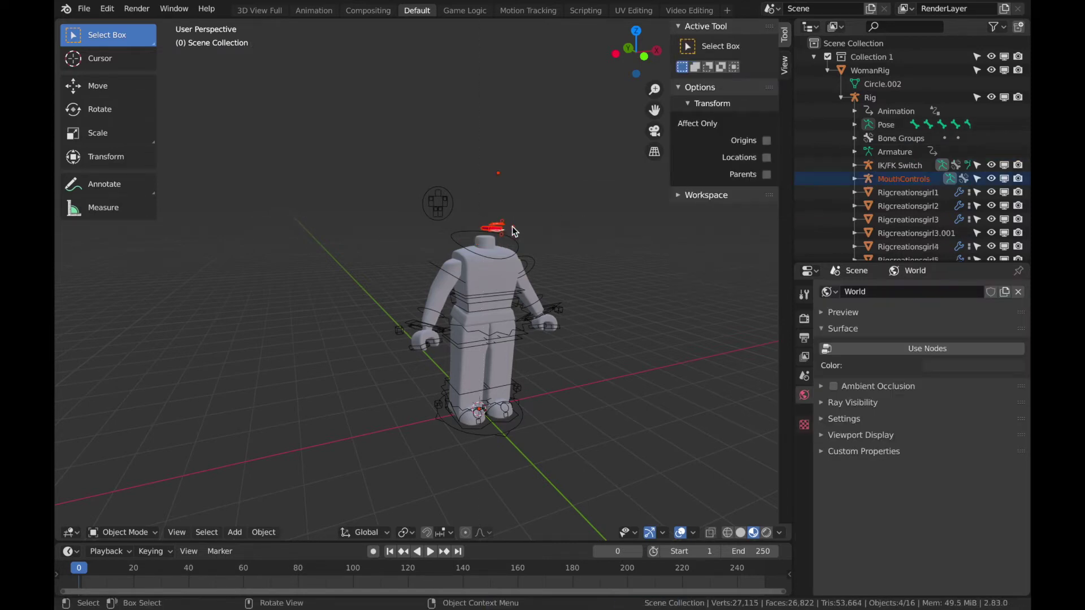
key("x")
left_click(506, 226)
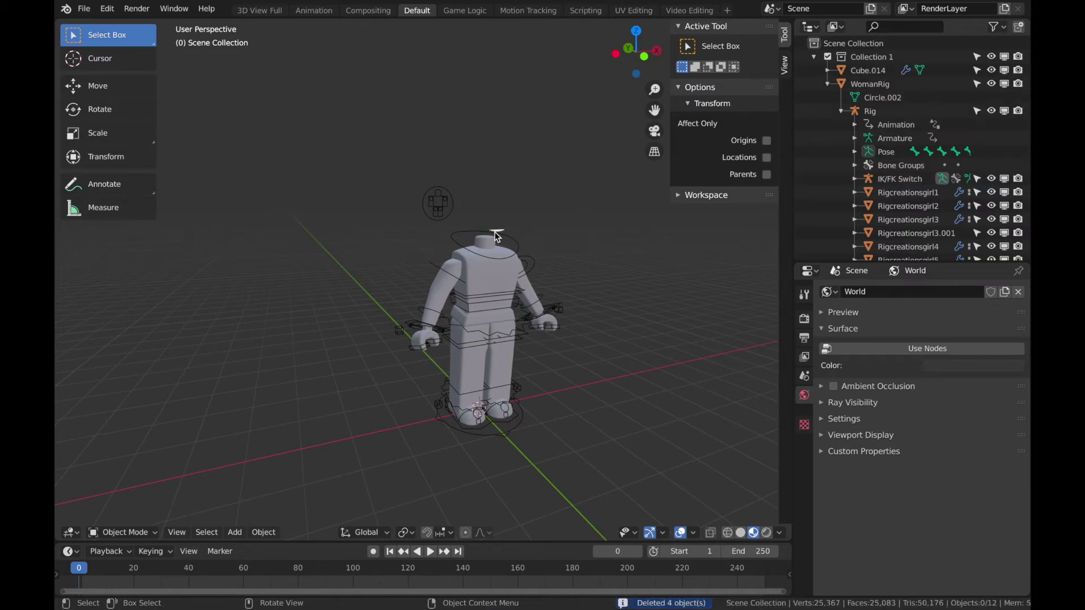
left_click(496, 232)
key("x")
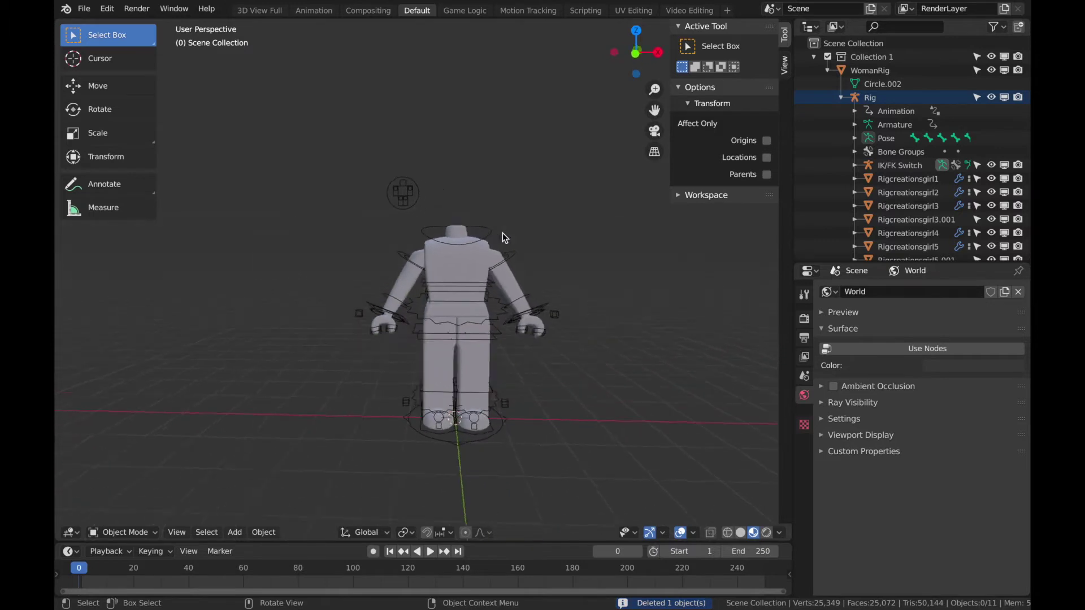
Step: Select the torso shirt and turn the Outliner area into a widened Shader Editor
middle_click_drag(502, 238, 490, 246)
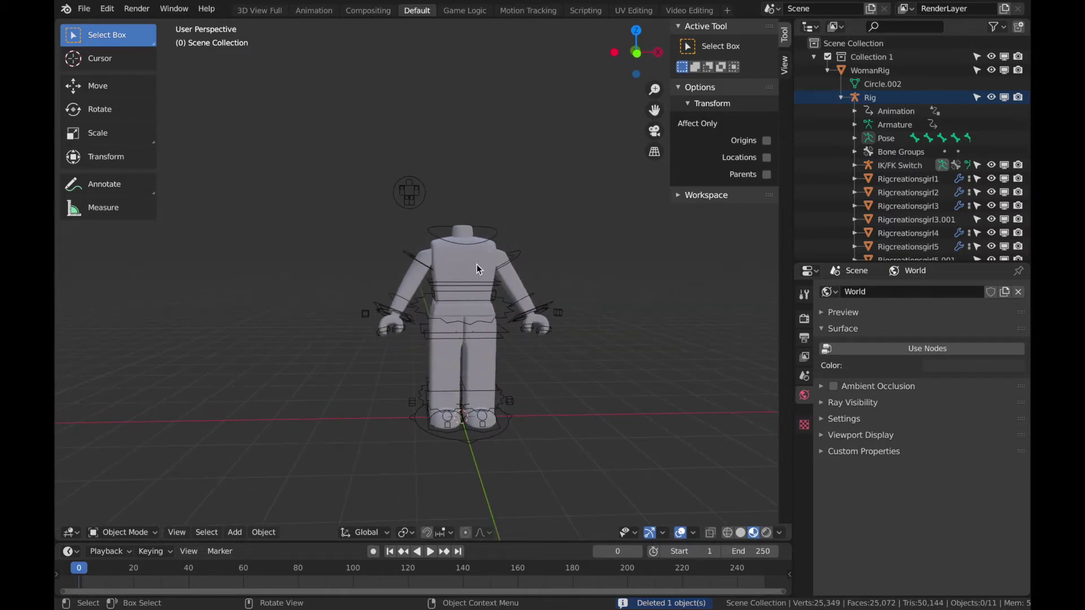
left_click(476, 264)
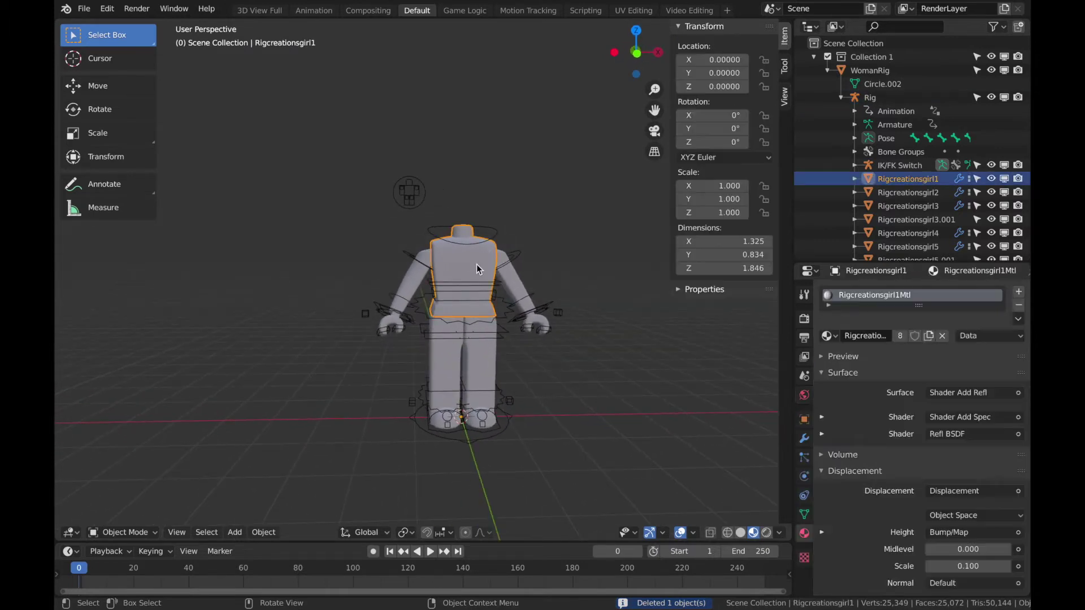
left_click(815, 31)
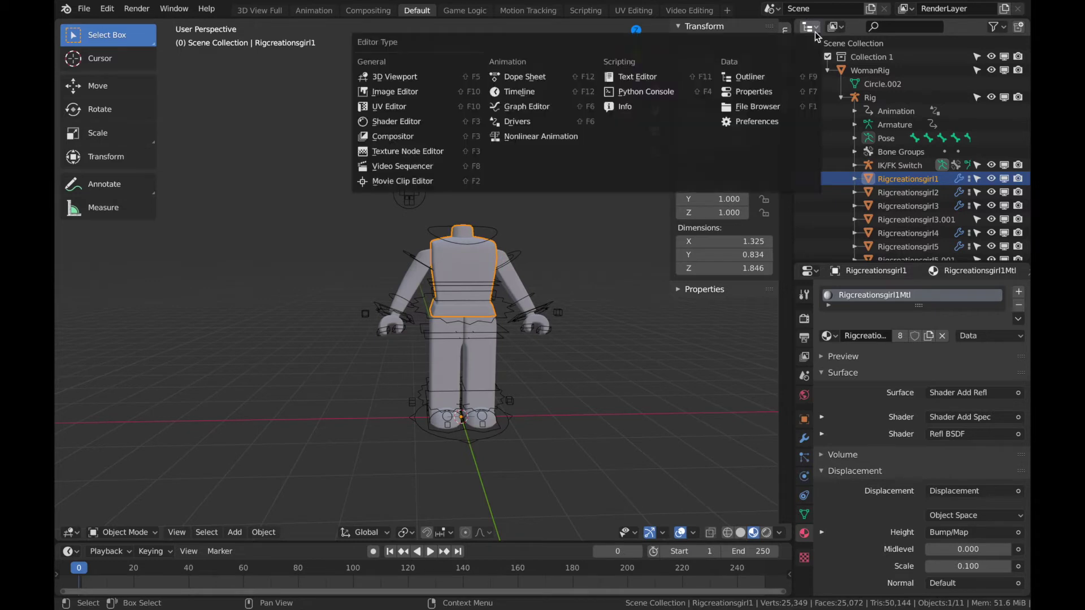
left_click(395, 125)
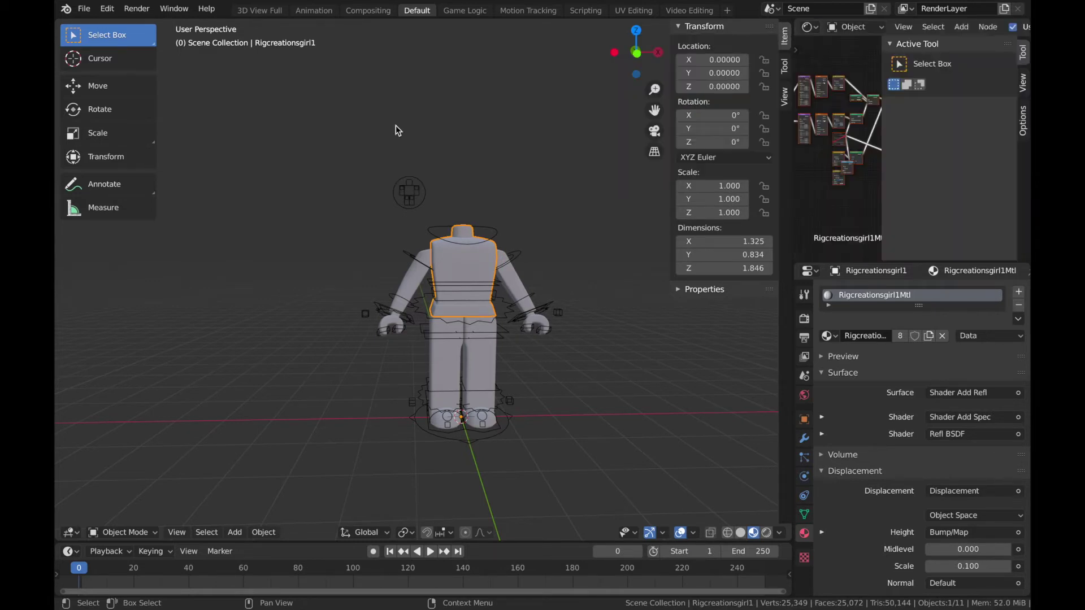
left_click_drag(793, 127, 784, 125)
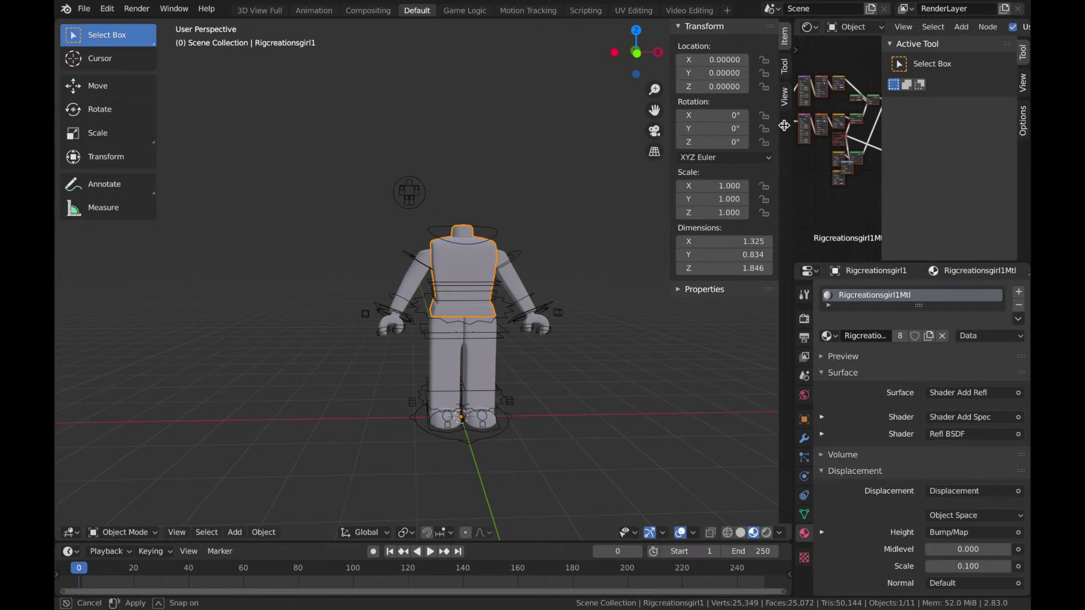
left_click_drag(783, 126, 763, 126)
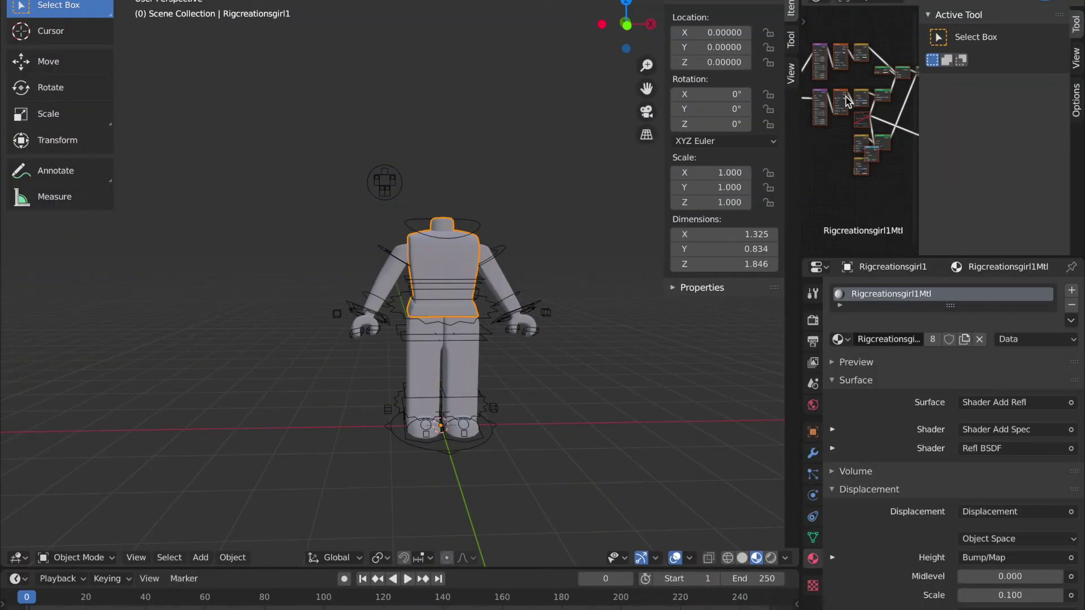
Step: Load Alvouria1Tex.png from Downloads into the torso material's Image Texture node
scroll(845, 95, "up", 2)
scroll(845, 97, "up", 2)
scroll(859, 113, "up", 2)
scroll(869, 132, "up", 2)
scroll(852, 248, "up", 3)
left_click(873, 102)
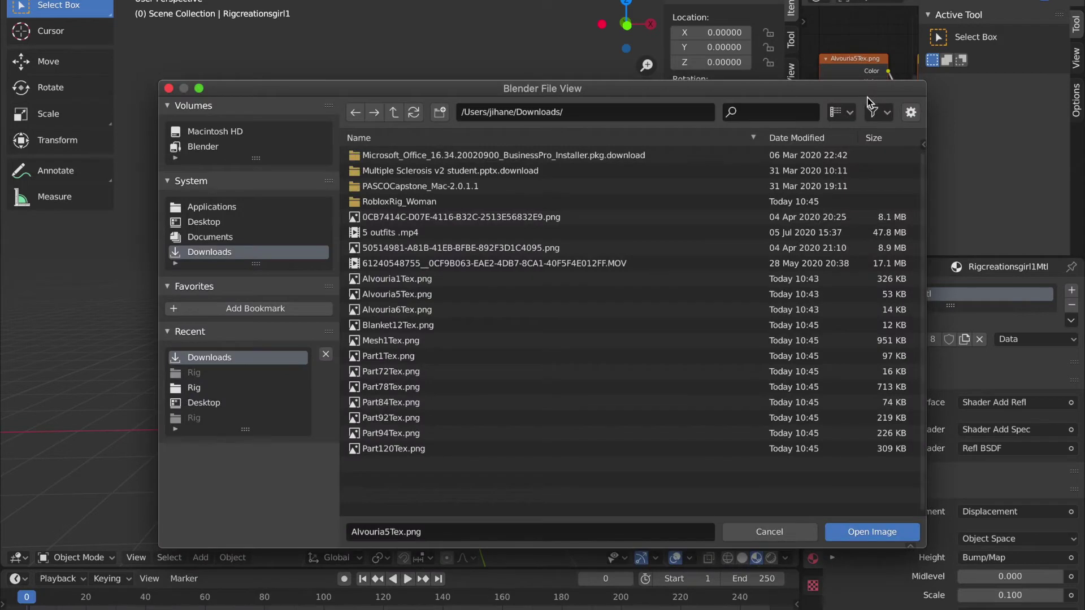
double_click(410, 283)
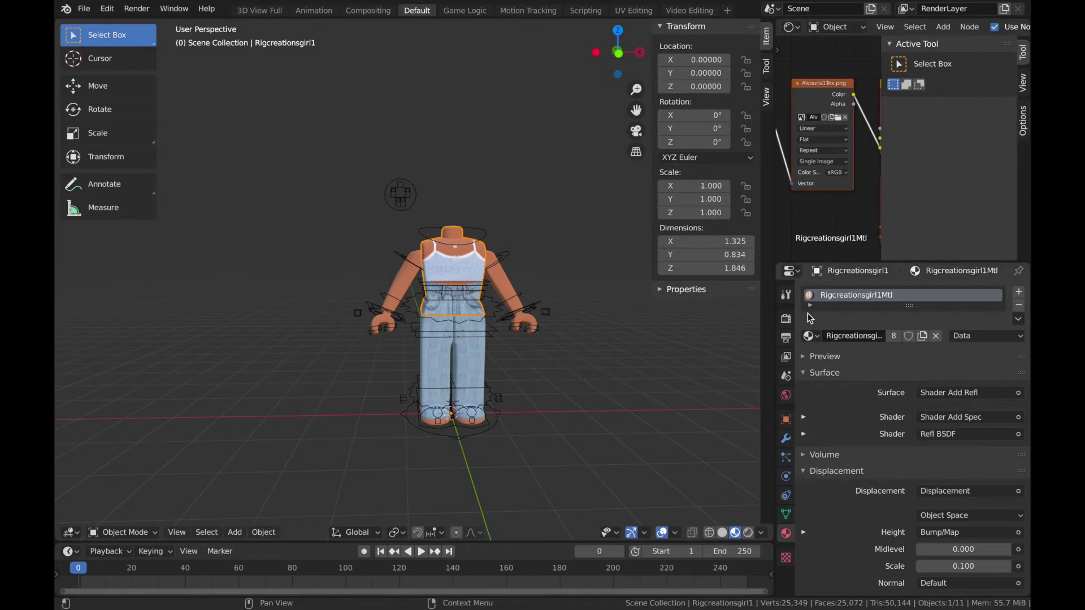
Step: Set render samples to 160 and make the film background transparent
left_click(785, 318)
left_click(993, 416)
type("1")
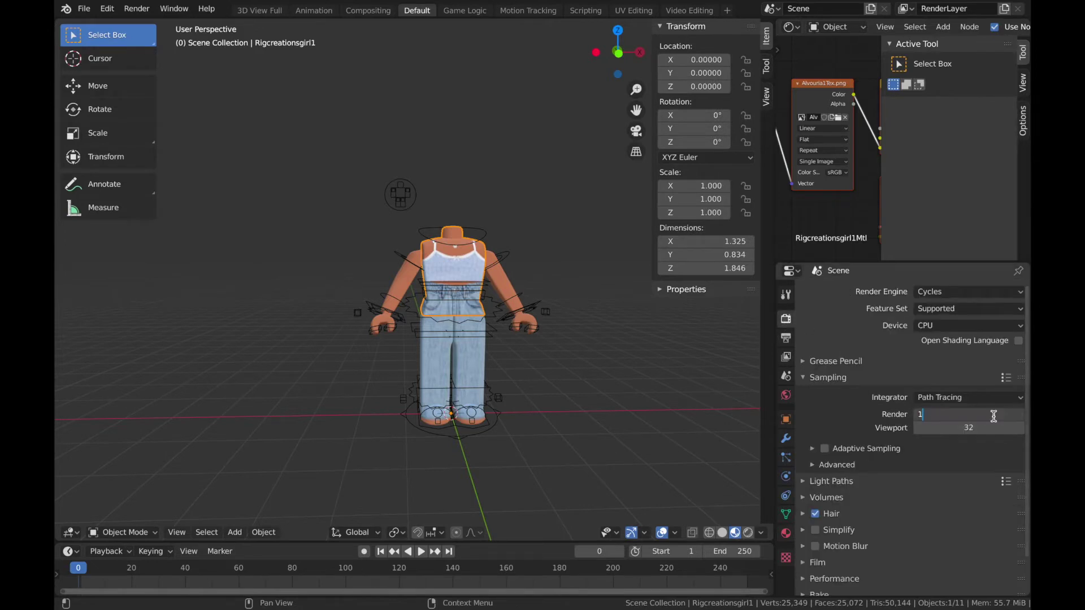
key("Return")
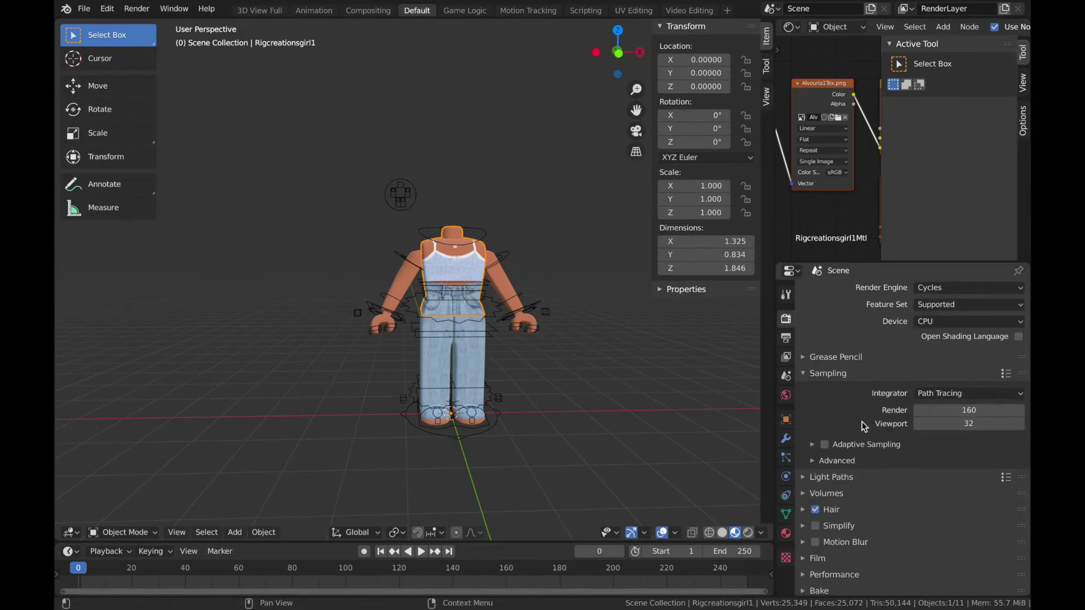
scroll(821, 495, "down", 2)
left_click(802, 523)
scroll(814, 509, "down", 3)
scroll(820, 497, "down", 3)
left_click(824, 495)
Step: Set the Performance tile size to 16 px by 16 px
left_click(805, 550)
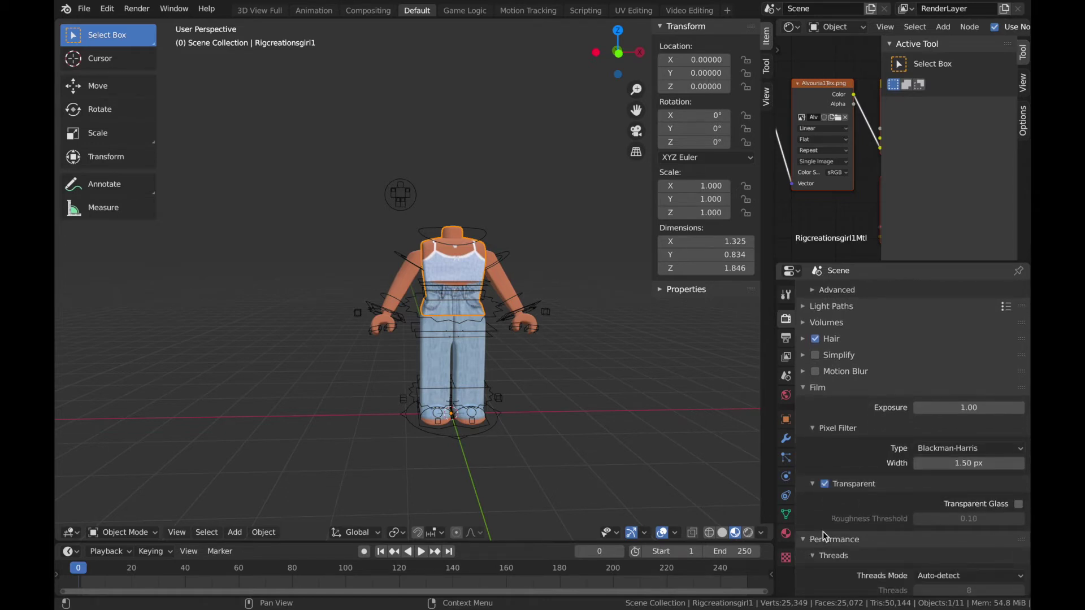
scroll(823, 531, "down", 5)
scroll(823, 531, "down", 1)
left_click(959, 498)
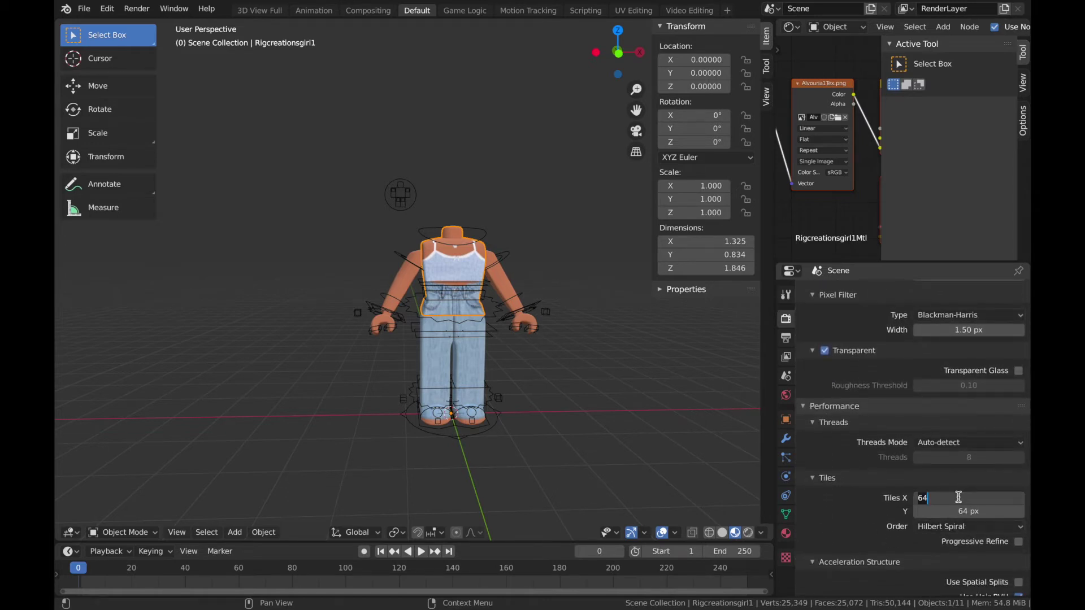
type("16")
key("Tab")
type("16")
key("Return")
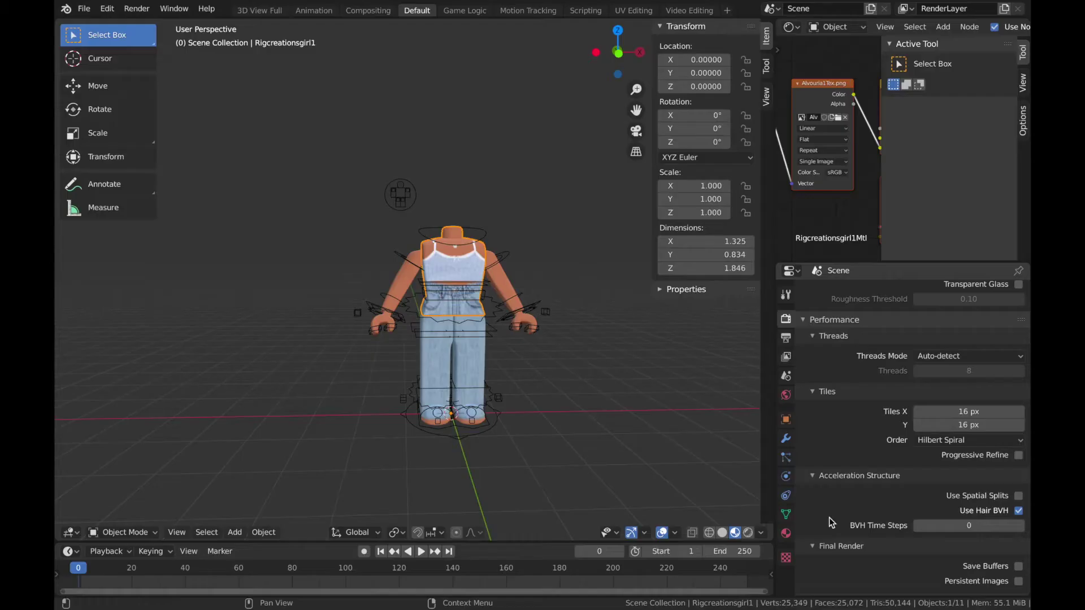
Step: Set the output file format to PNG with RGBA colour
scroll(825, 519, "down", 2)
scroll(825, 519, "down", 3)
scroll(830, 521, "down", 1)
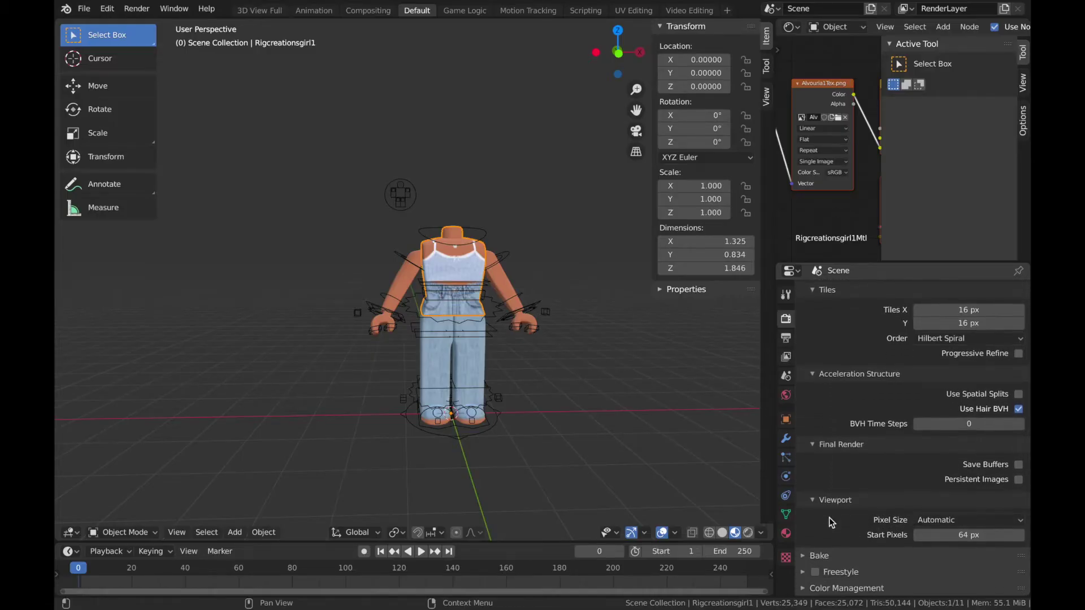
left_click(786, 338)
scroll(892, 434, "down", 2)
scroll(891, 433, "down", 1)
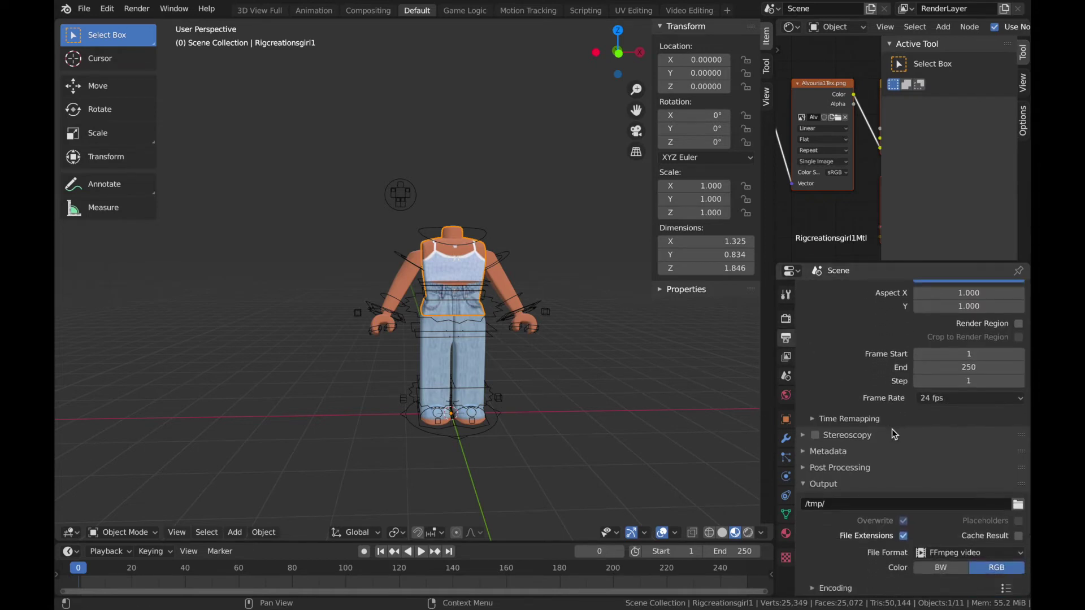
left_click(986, 553)
left_click(782, 479)
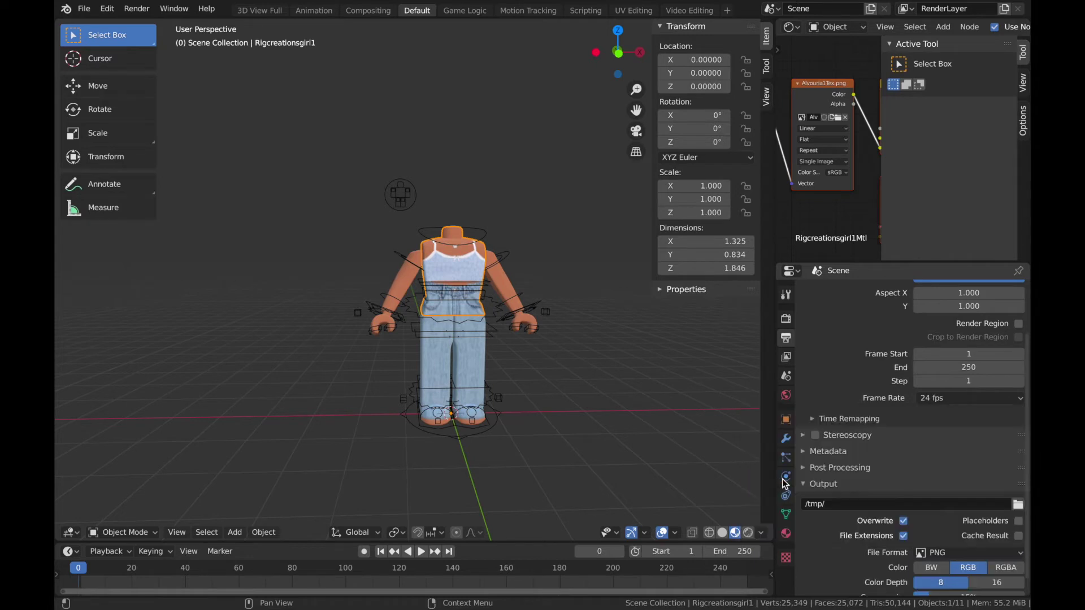
left_click(998, 567)
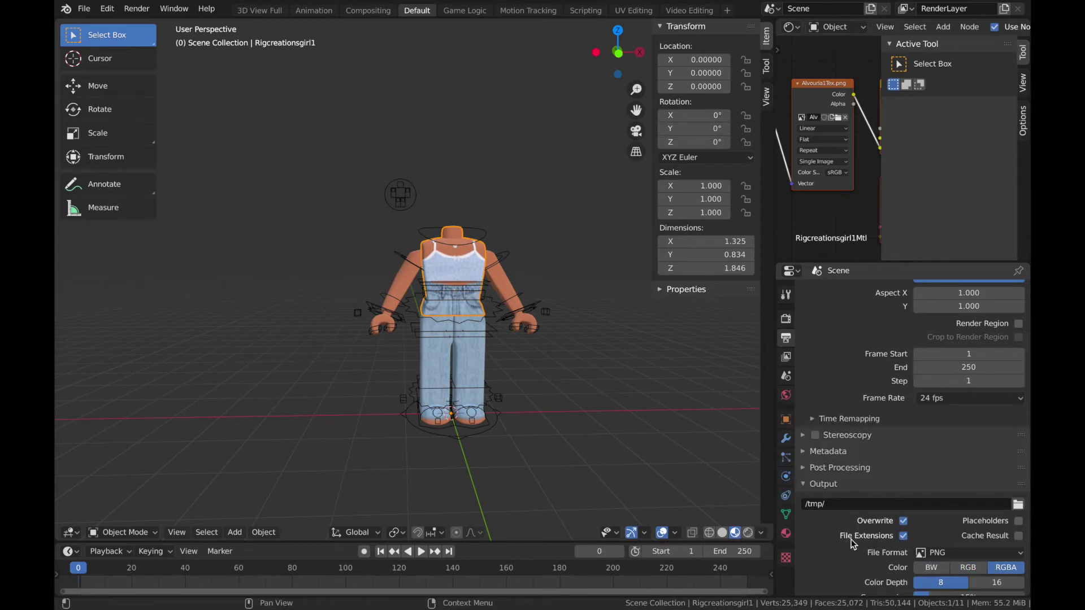
Step: Show the View Layer properties scrolled down to the Denoising option
scroll(851, 539, "down", 1)
left_click(789, 358)
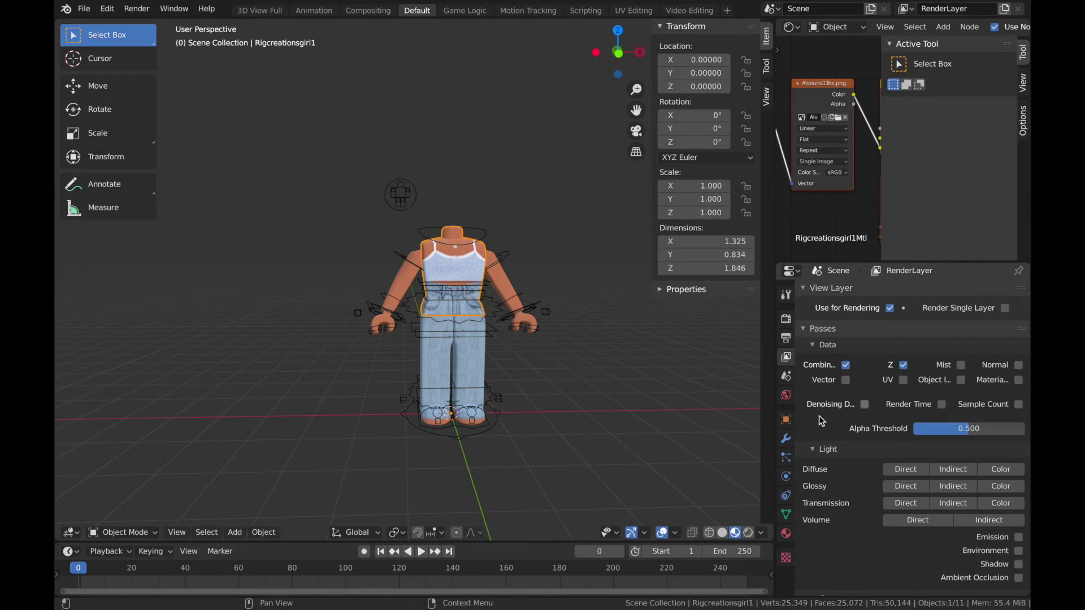
scroll(822, 434, "down", 2)
scroll(822, 434, "down", 2)
scroll(822, 434, "down", 3)
scroll(822, 434, "down", 1)
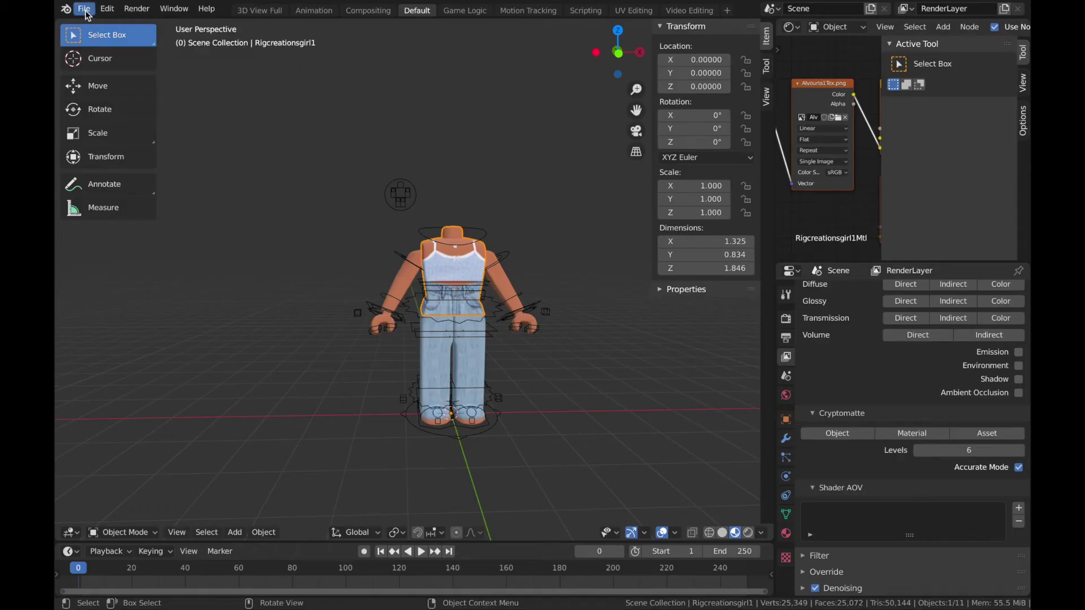
Step: Import blueberry.obj from Downloads and slide it sideways along X
left_click(85, 10)
mouse_move(105, 191)
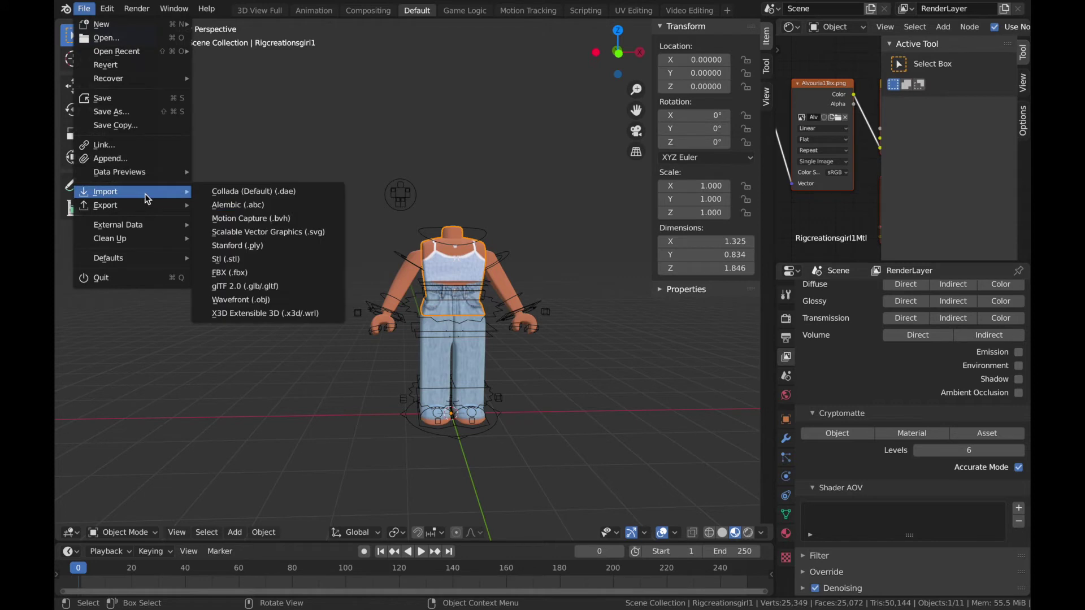
left_click(263, 300)
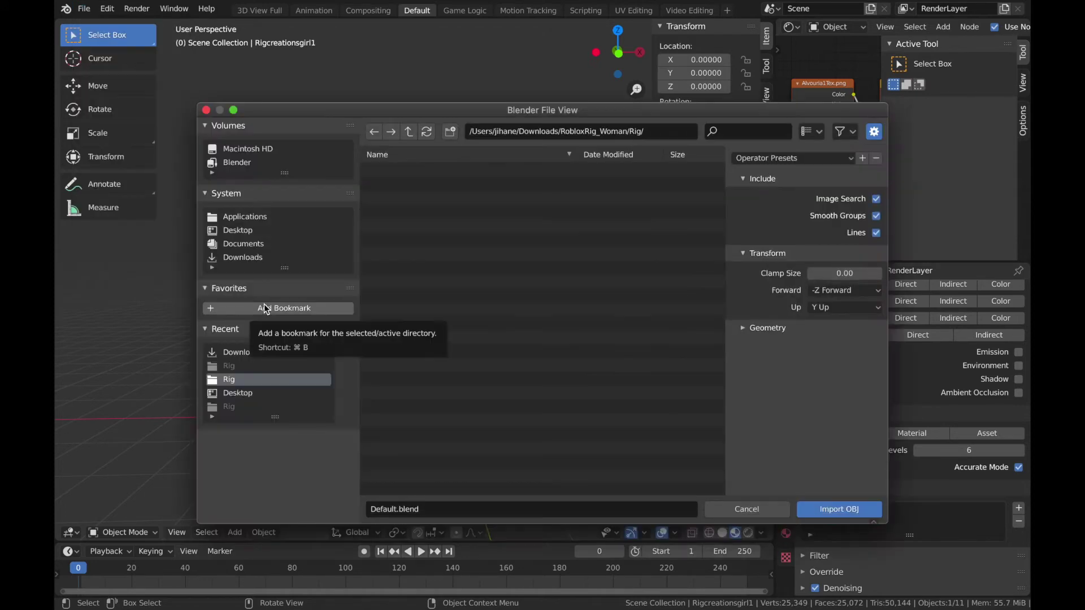
left_click(745, 327)
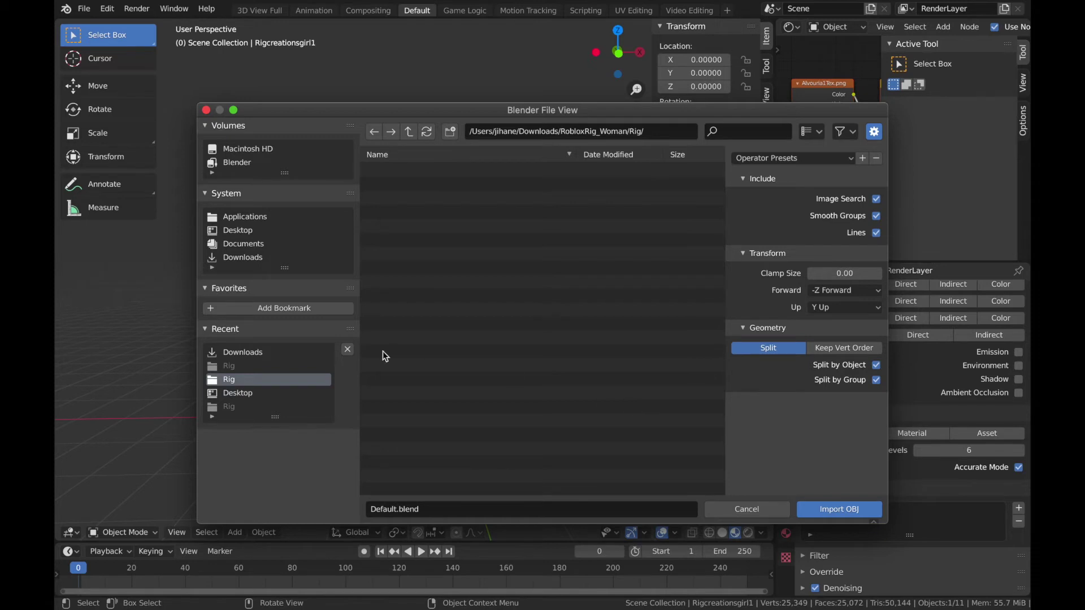
left_click(254, 258)
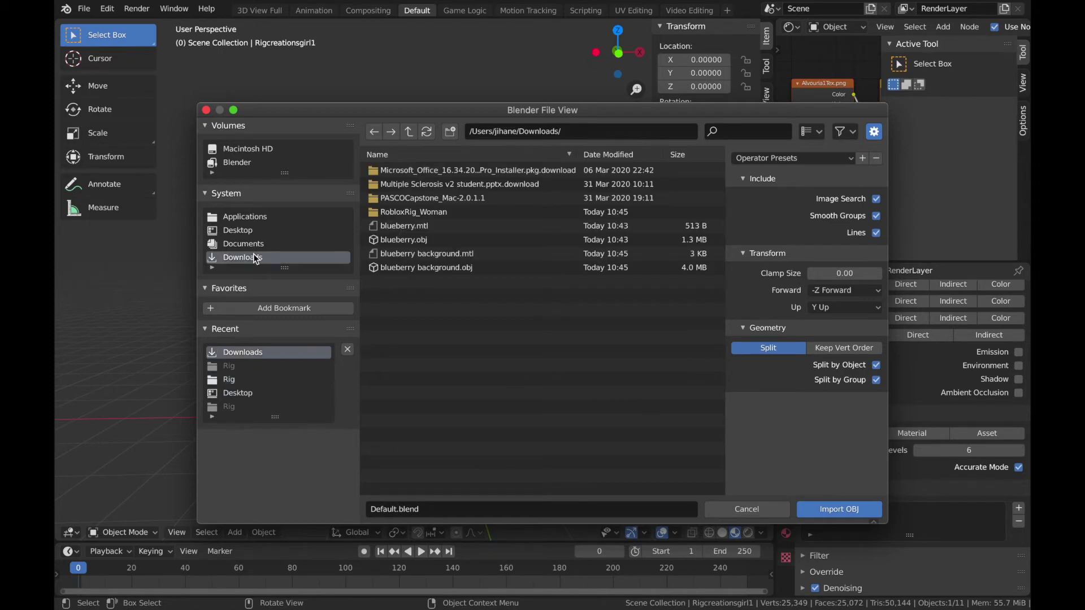
double_click(436, 240)
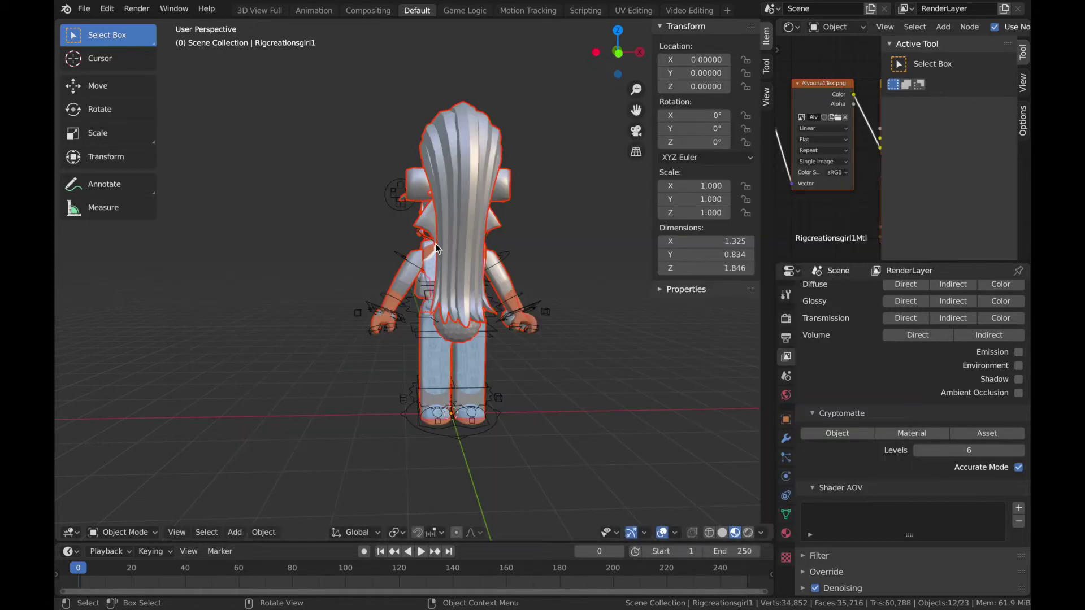
left_click(120, 96)
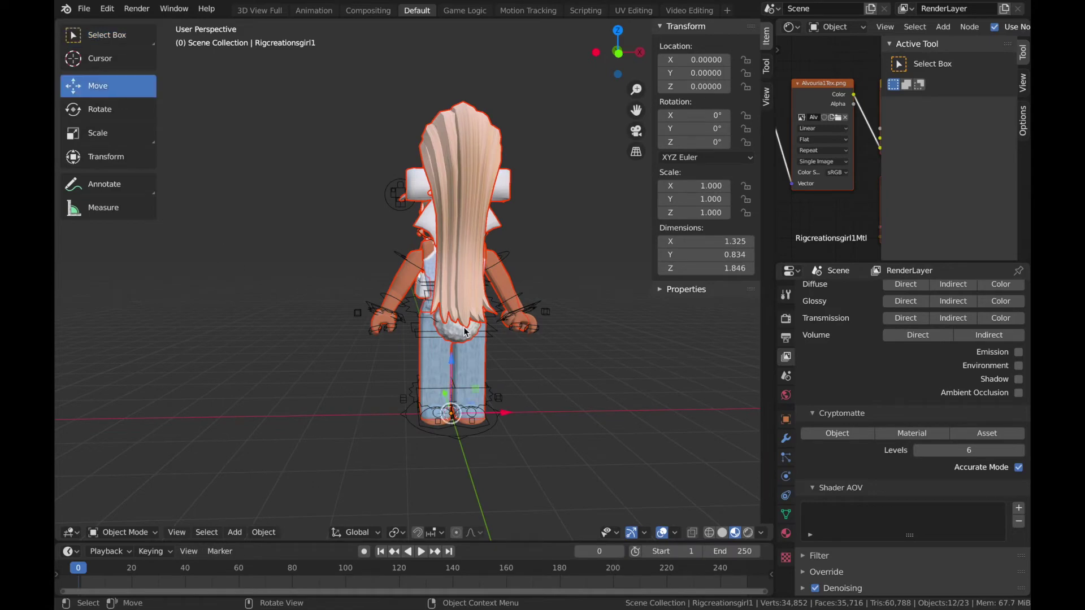
left_click_drag(512, 415, 667, 397)
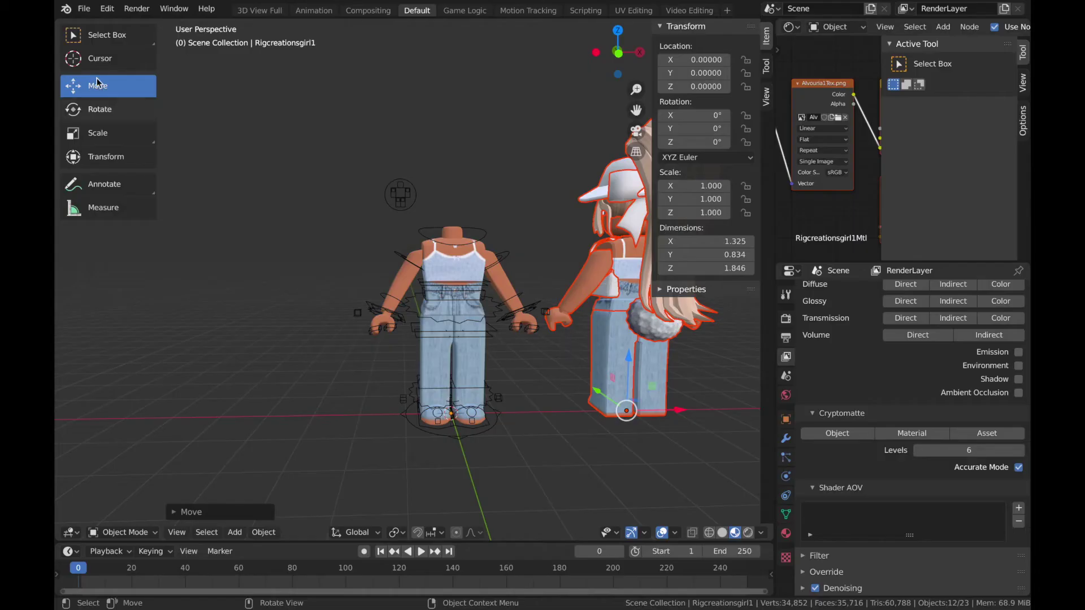
Step: Import the 'blueberry background.obj' living-room model from Downloads
left_click(84, 9)
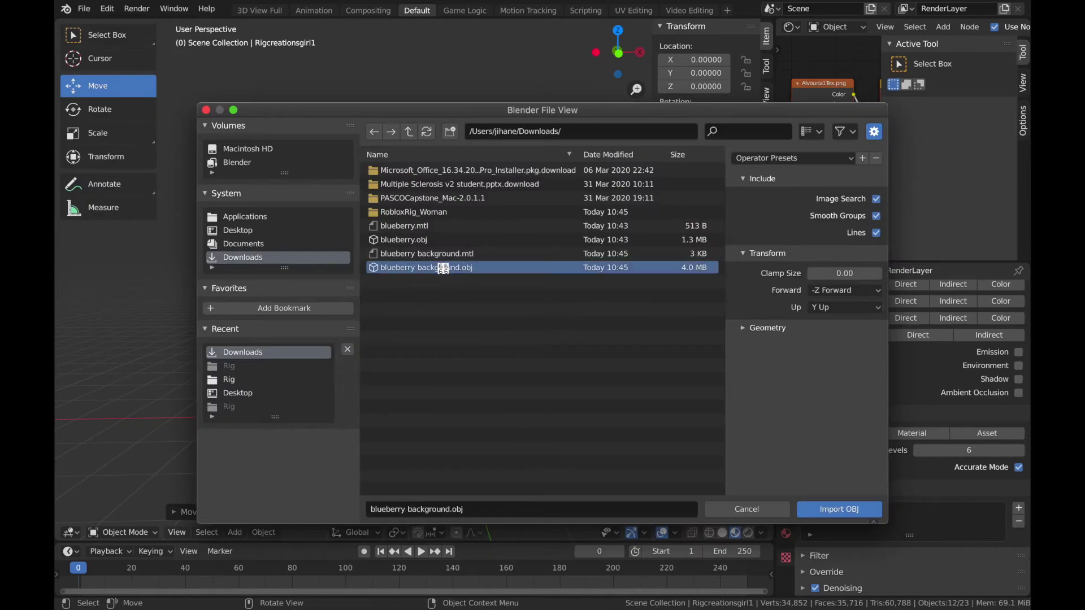
double_click(443, 267)
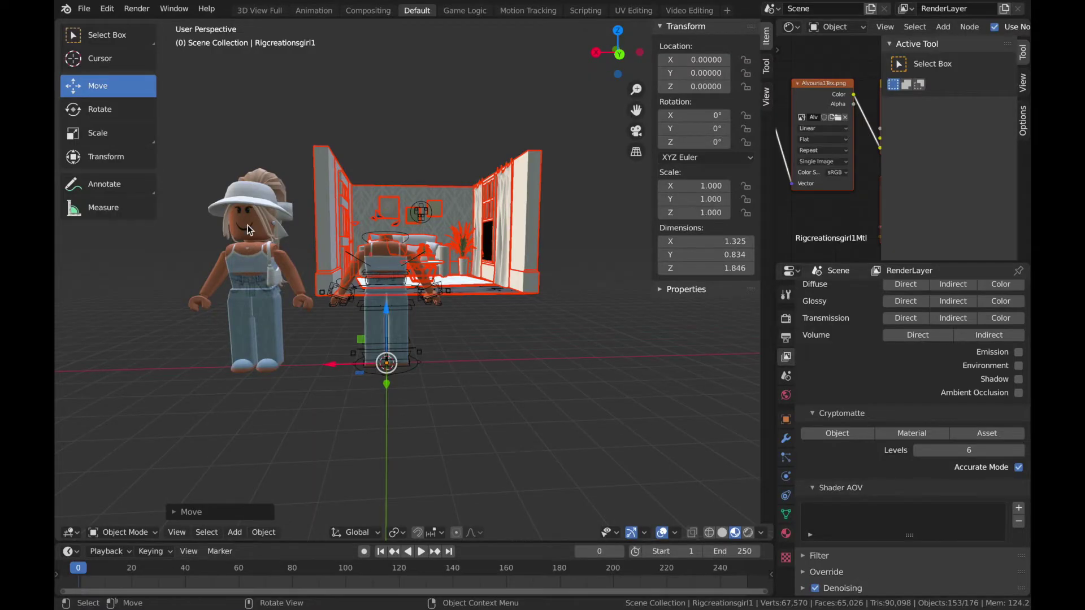
Step: Move the head, hat, hair pieces and accessories along X onto the rigged body
left_click(247, 225)
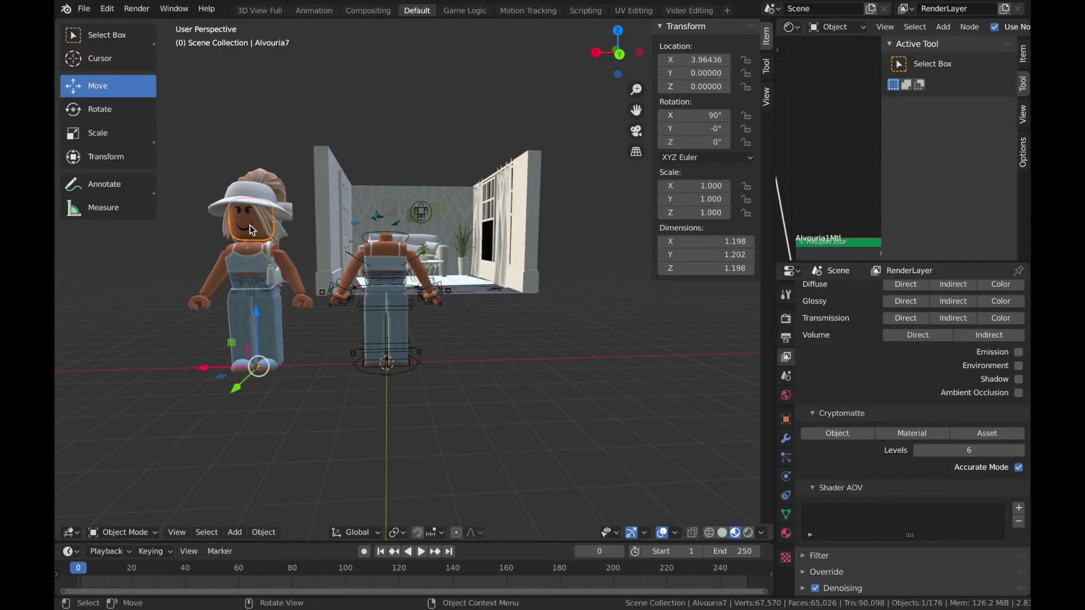
left_click(254, 182, "shift")
left_click(282, 200, "shift")
left_click(275, 230, "shift")
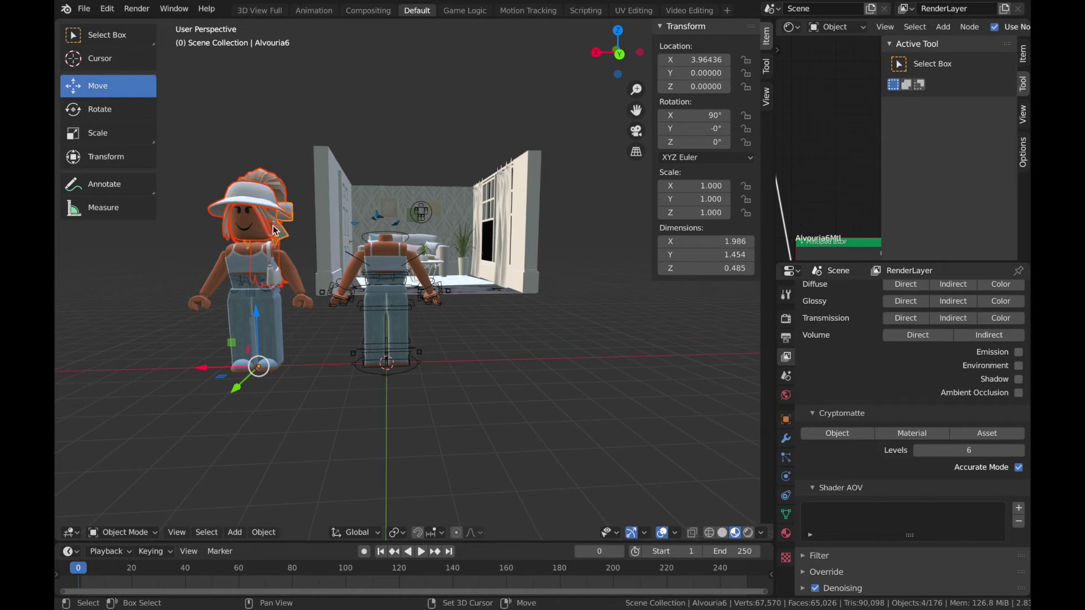
left_click(280, 257, "shift")
left_click(276, 278, "shift")
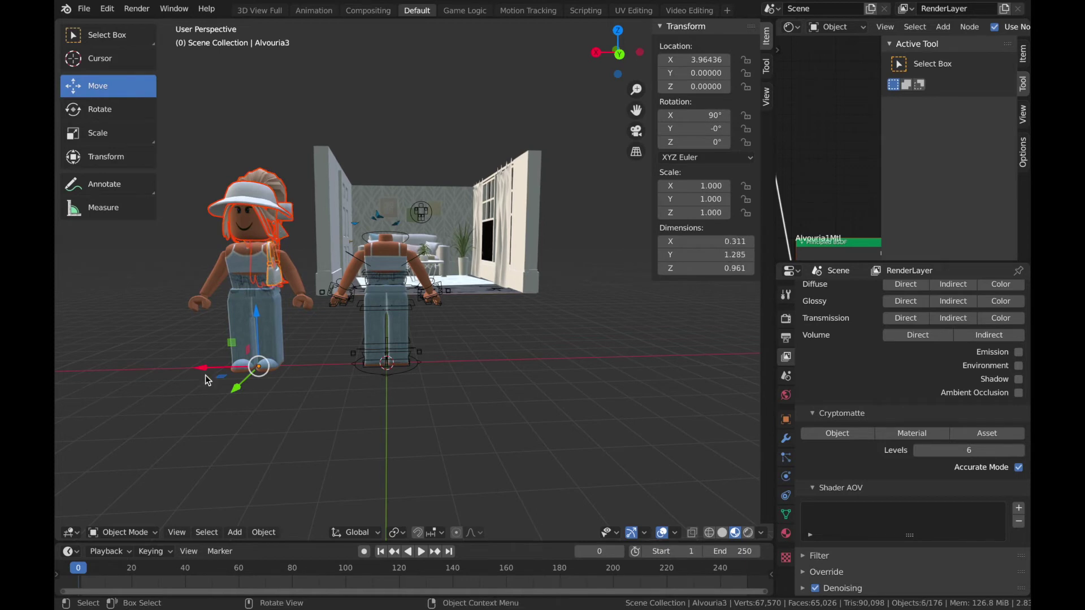
mouse_move(204, 372)
left_mouse_down()
mouse_move(331, 365)
mouse_move(406, 346)
mouse_move(396, 360)
left_mouse_up()
left_click(128, 113)
Step: Delete the leftover headless body
middle_click_drag(354, 308, 355, 308)
left_click(243, 294)
middle_click_drag(438, 361, 437, 361)
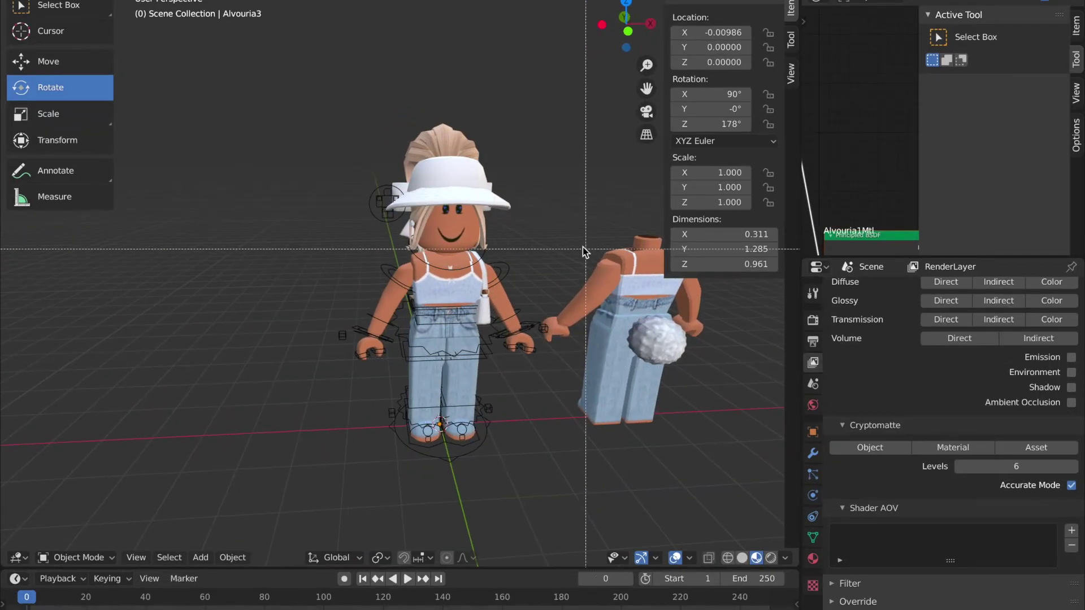
left_click_drag(582, 246, 704, 438)
key("x")
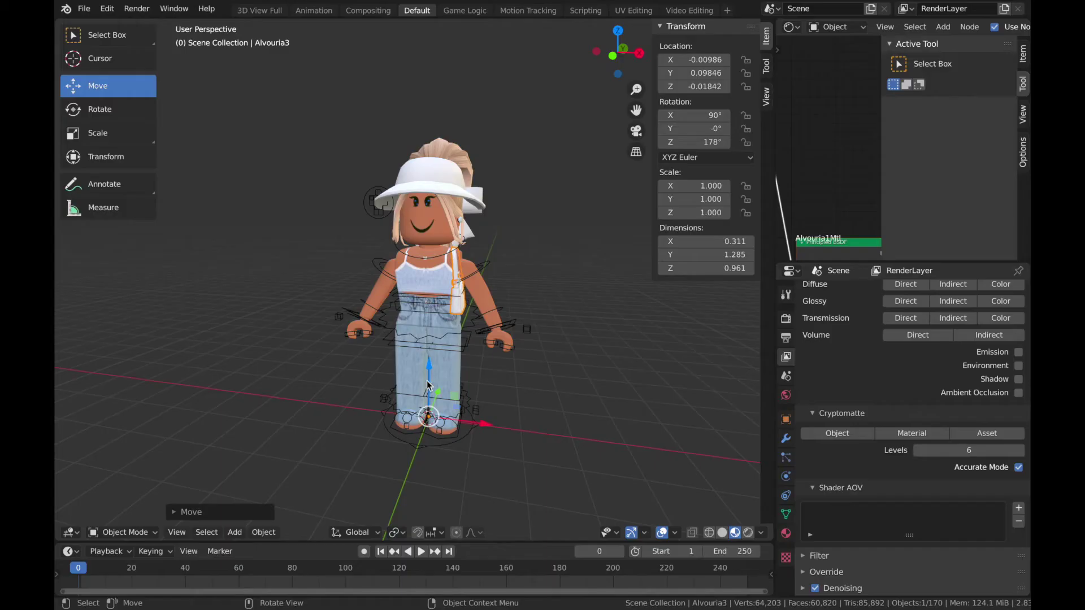
Step: Turn the whole character 180° to face the other way
middle_click_drag(323, 375, 323, 375)
key("shift+space")
key("r")
left_click(386, 290)
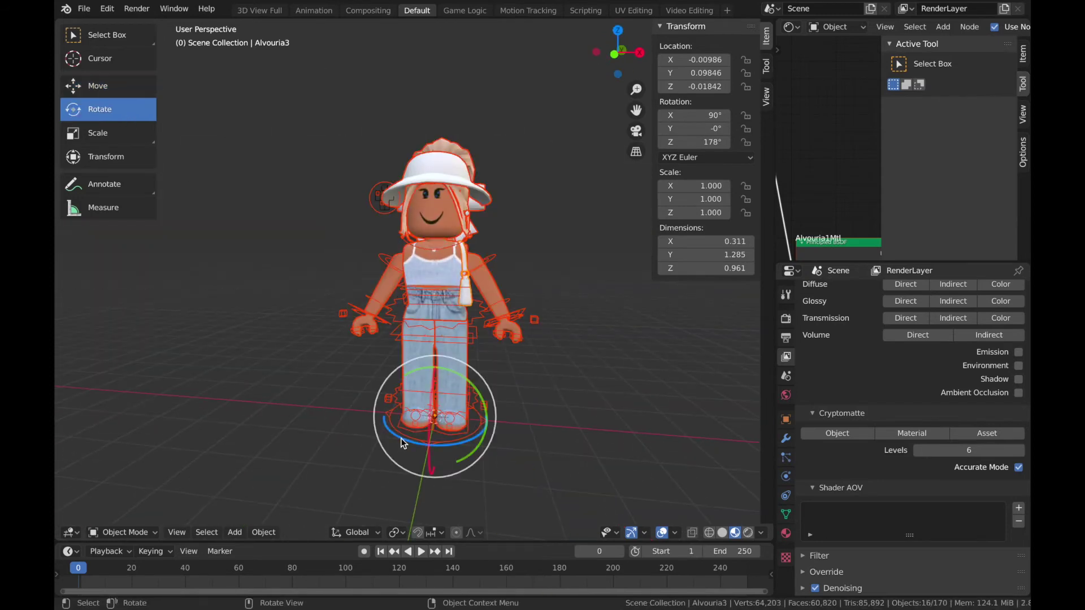
left_click_drag(424, 441, 509, 361)
Step: Move the character onto the living-room couch and walk the view in close
mouse_move(508, 361)
middle_mouse_down()
mouse_move(601, 339)
mouse_move(446, 359)
middle_mouse_up()
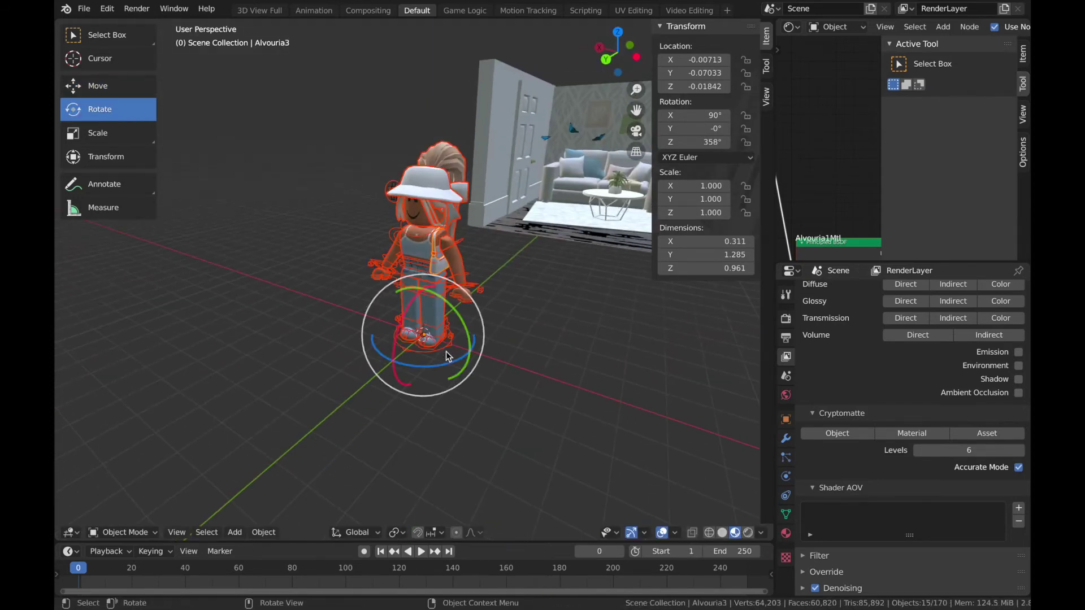
key("shift+space")
key("g")
mouse_move(412, 361)
left_mouse_down()
mouse_move(458, 301)
mouse_move(581, 239)
left_mouse_up()
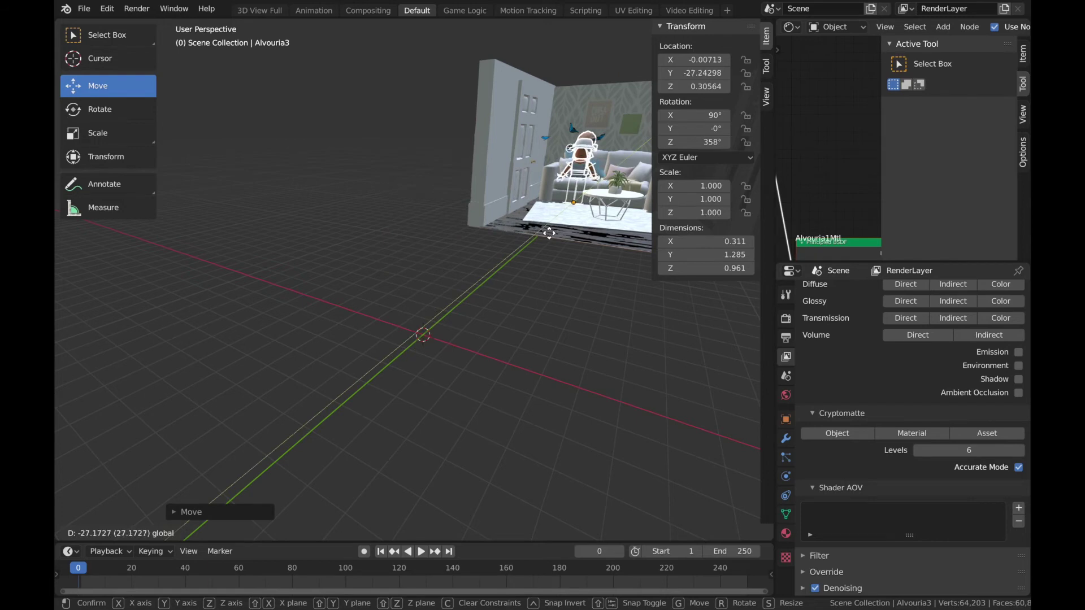
middle_click_drag(581, 240, 508, 243)
key("shift+grave")
key("w")
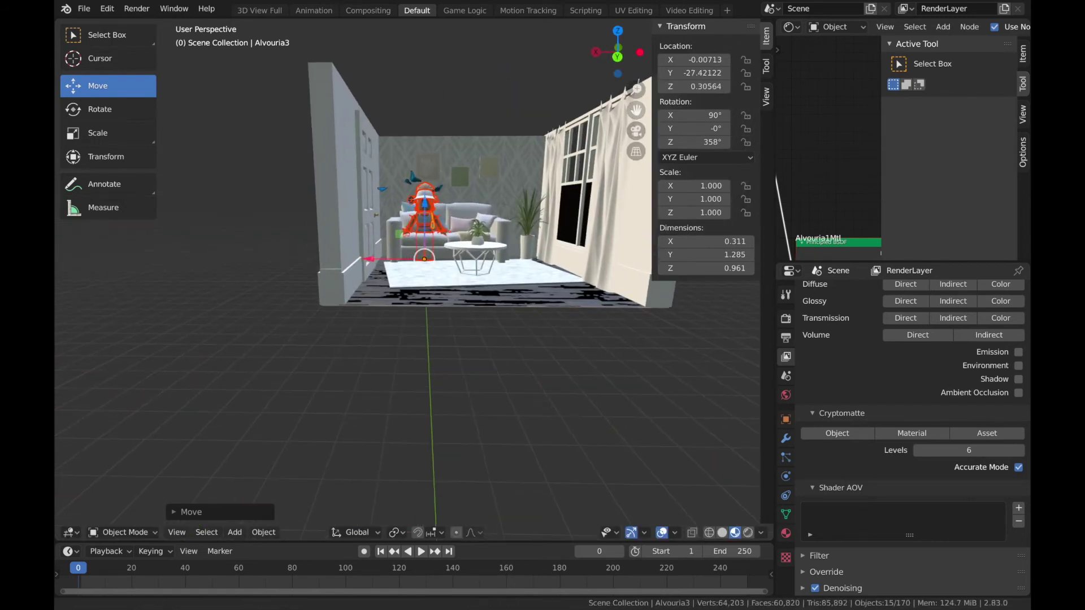
key("w")
key("w")
key("s")
Step: In Pose Mode, bend both leg bones up into a seated angle
left_click(454, 298)
key("ctrl+Tab")
left_click(99, 109)
key("ctrl+Tab")
key("ctrl+Tab")
left_click(467, 339)
left_click_drag(467, 265, 441, 318)
left_click(435, 305)
left_click_drag(437, 266, 389, 305)
left_click(390, 305)
Step: Rotate the leg bones forward to refine the seated leg angle
middle_click_drag(390, 305, 544, 294)
left_click(438, 281)
left_click_drag(544, 294, 604, 297)
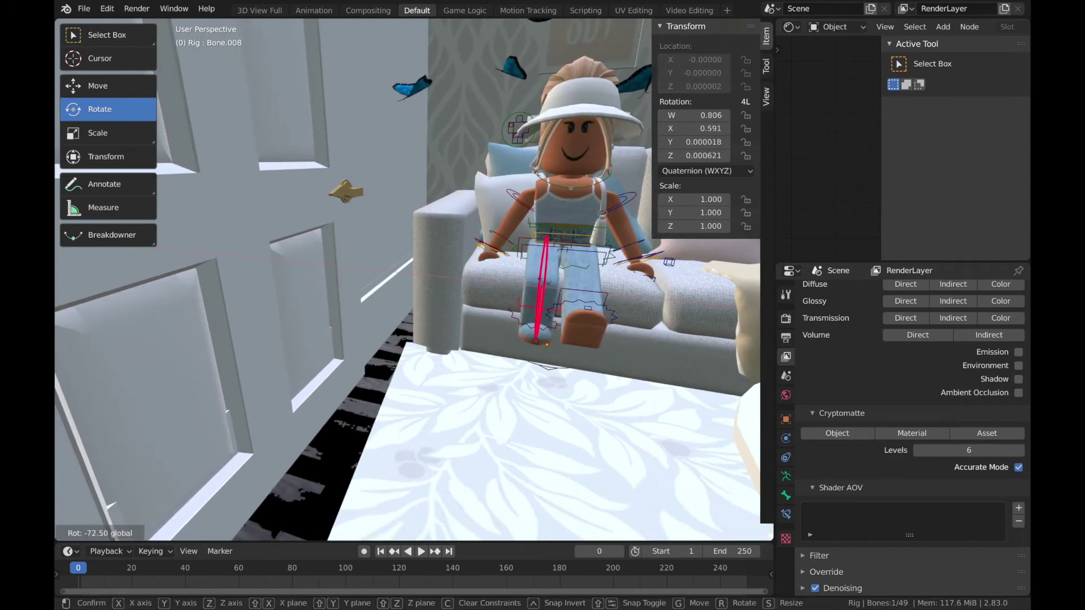
left_click(582, 299)
left_click_drag(588, 283, 582, 316)
left_click(577, 338)
key("ctrl+Tab")
left_click(577, 338)
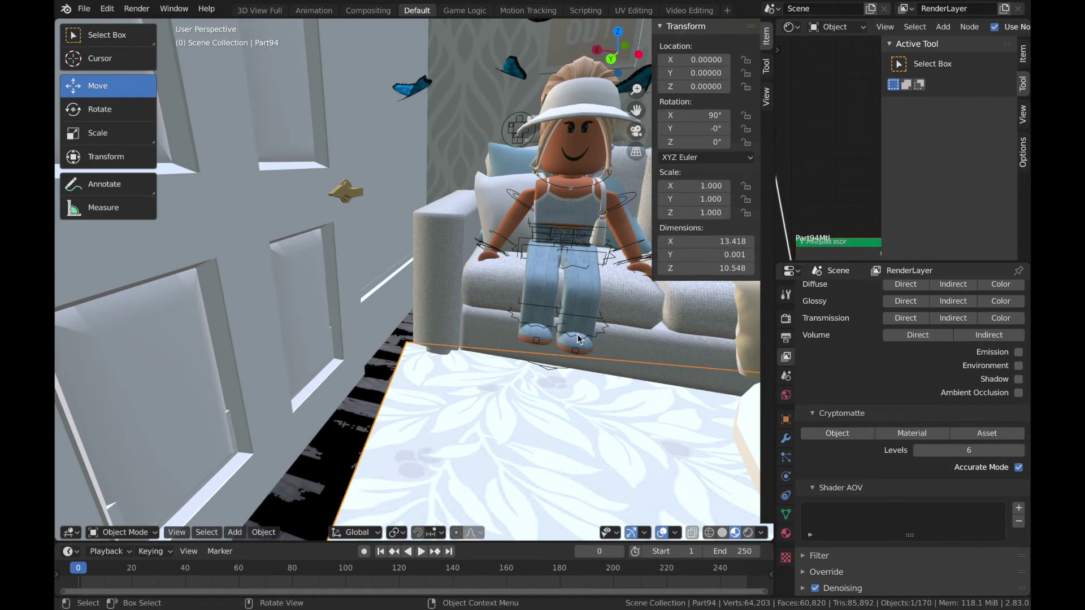
key("ctrl+z")
left_click(582, 254)
left_click_drag(585, 238, 580, 253)
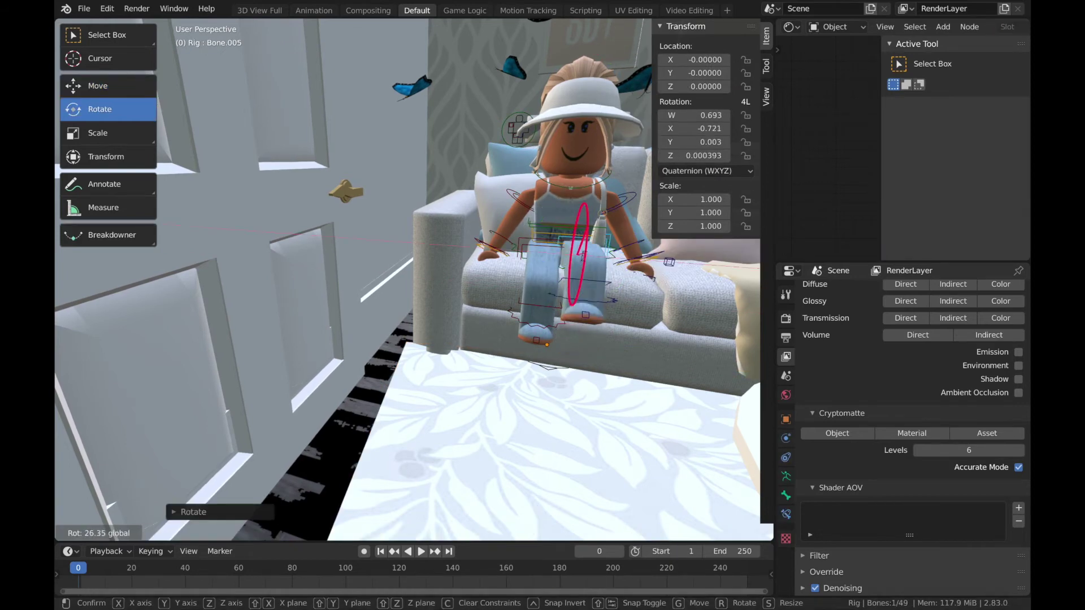
left_click(580, 253)
mouse_move(580, 252)
middle_mouse_down()
mouse_move(430, 316)
mouse_move(466, 278)
mouse_move(620, 254)
middle_mouse_up()
left_click(416, 341)
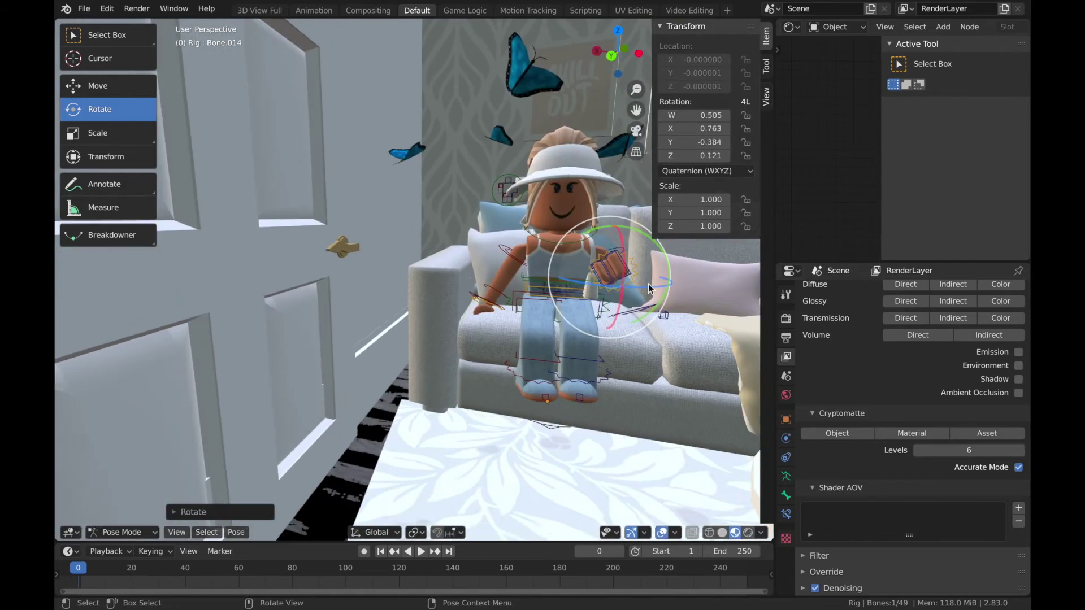
Step: Raise the upper arm and forearm toward the chest
key("ctrl+Tab")
left_click(620, 254)
key("ctrl+z")
key("ctrl+z")
left_click(608, 254)
left_click_drag(599, 237, 594, 260)
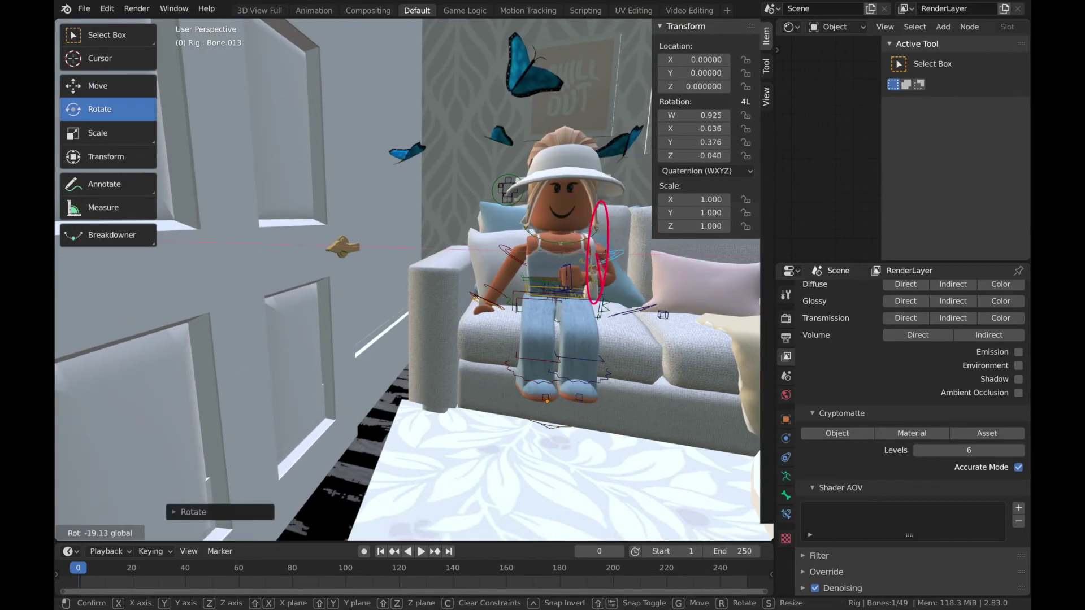
left_click_drag(594, 260, 105, 11)
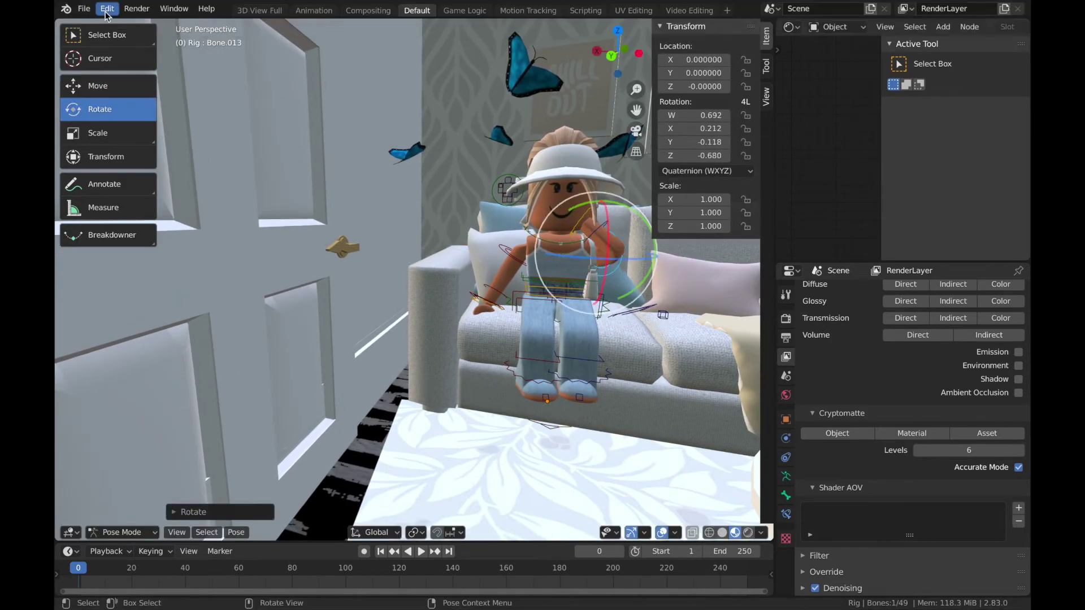
middle_click_drag(396, 255, 373, 249)
mouse_move(650, 266)
left_mouse_down()
mouse_move(630, 269)
mouse_move(638, 249)
left_mouse_up()
left_click(598, 266)
left_click_drag(517, 280, 514, 283)
Step: Rotate the other arm's bone about the X axis and re-pose the hand
left_click(518, 237)
left_click(526, 257)
key("r")
key("x")
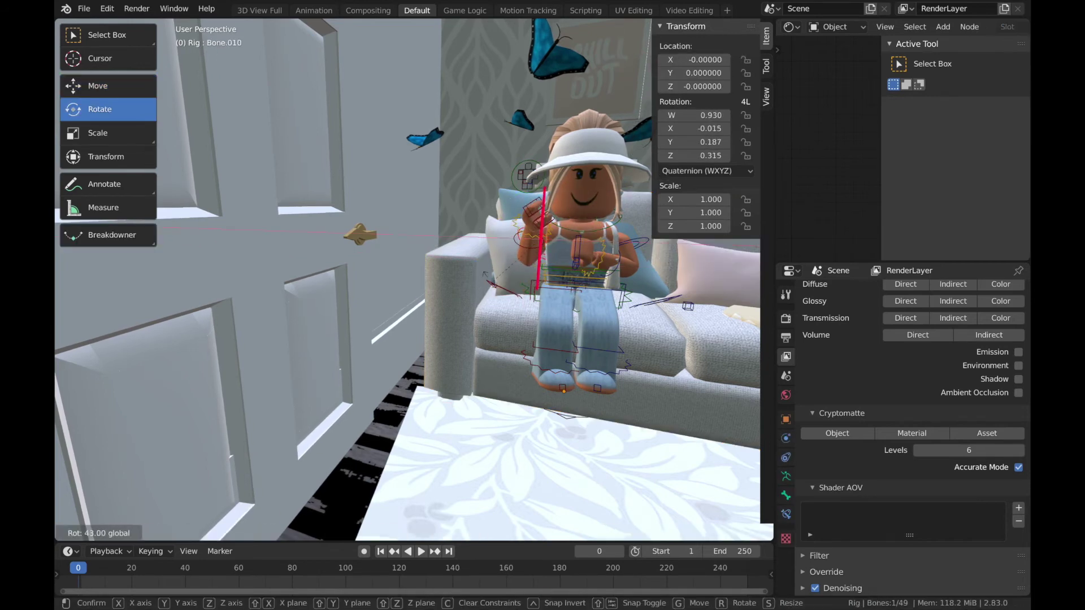
left_click(547, 252)
left_click_drag(543, 243, 548, 254)
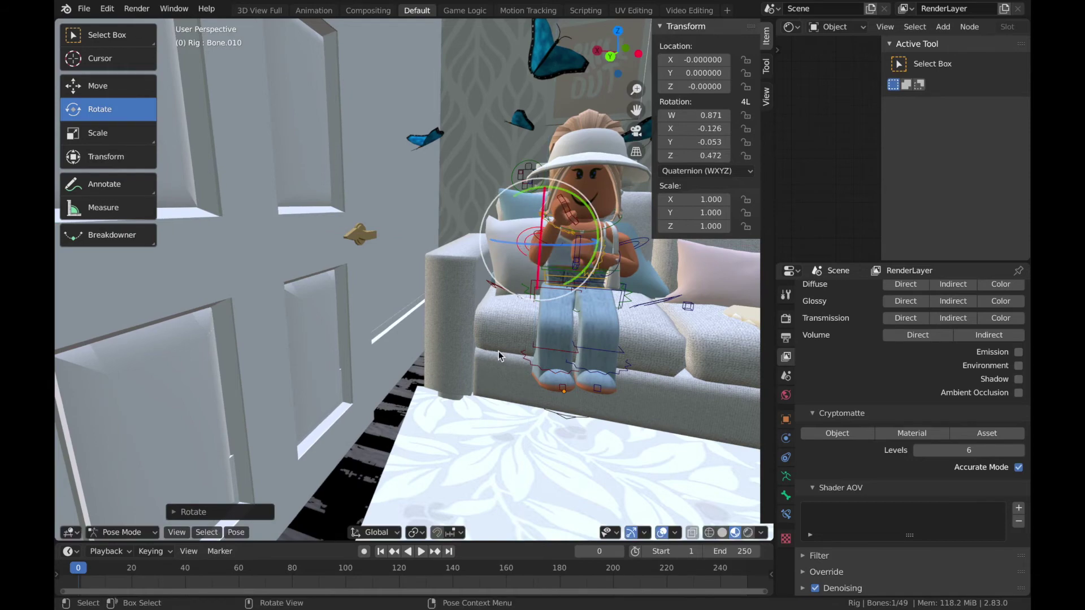
Step: Rotate the forearm and upper arm again from a view facing the window
key("ctrl+Tab")
left_click(423, 354)
middle_click_drag(423, 355, 523, 353)
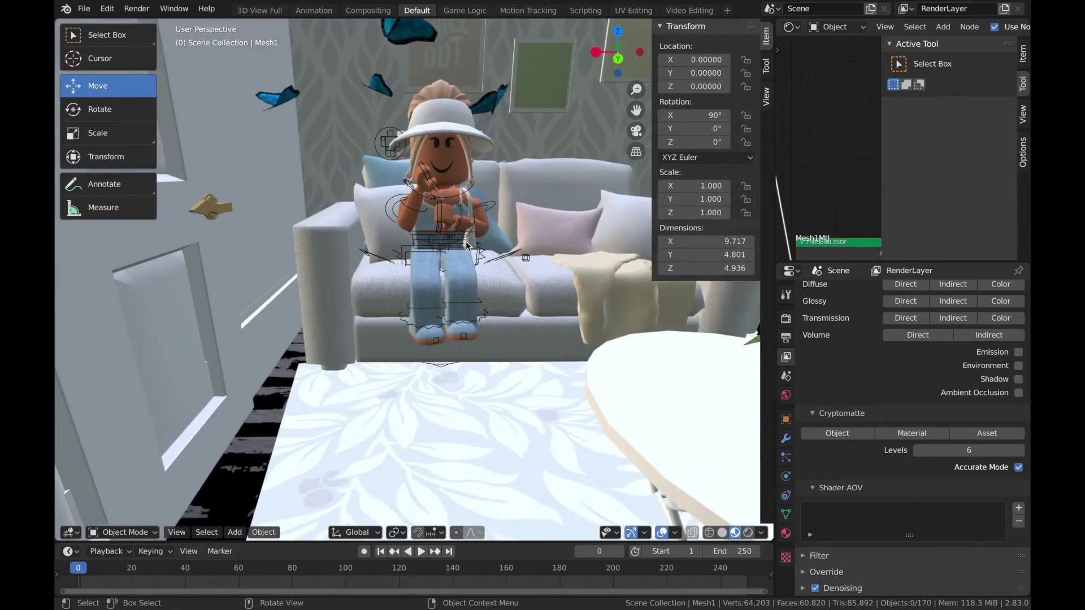
key("ctrl+Tab")
left_click(473, 225)
key("r")
left_click(489, 224)
left_click(435, 289)
left_click_drag(452, 226, 486, 221)
middle_click_drag(486, 221, 507, 212)
Step: Rotate the upper arm and forearm until the hands meet in front of the chest
left_click(524, 151)
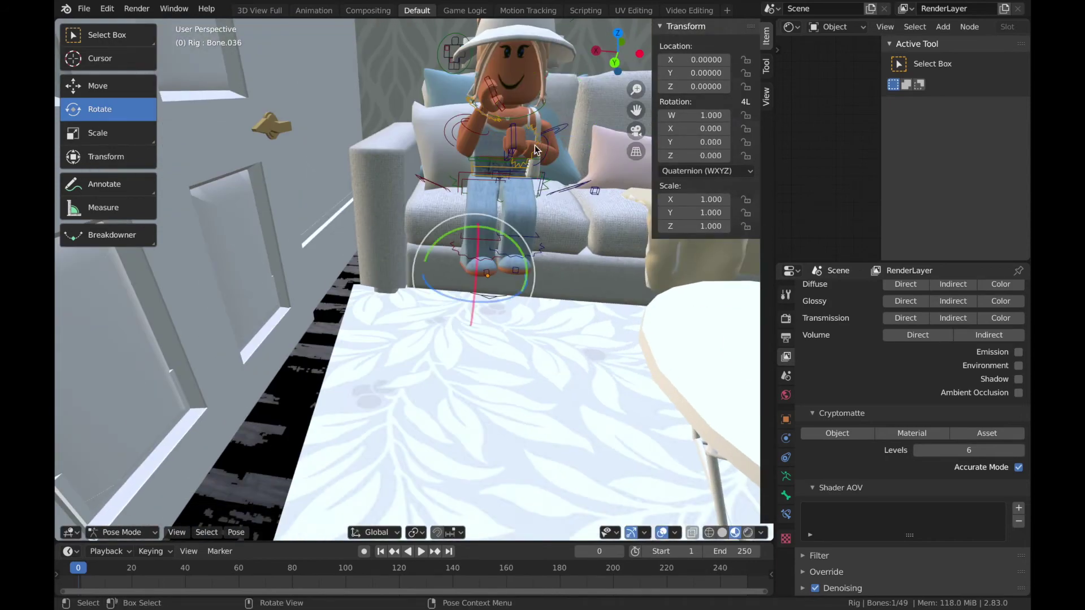
left_click(531, 141)
key("r")
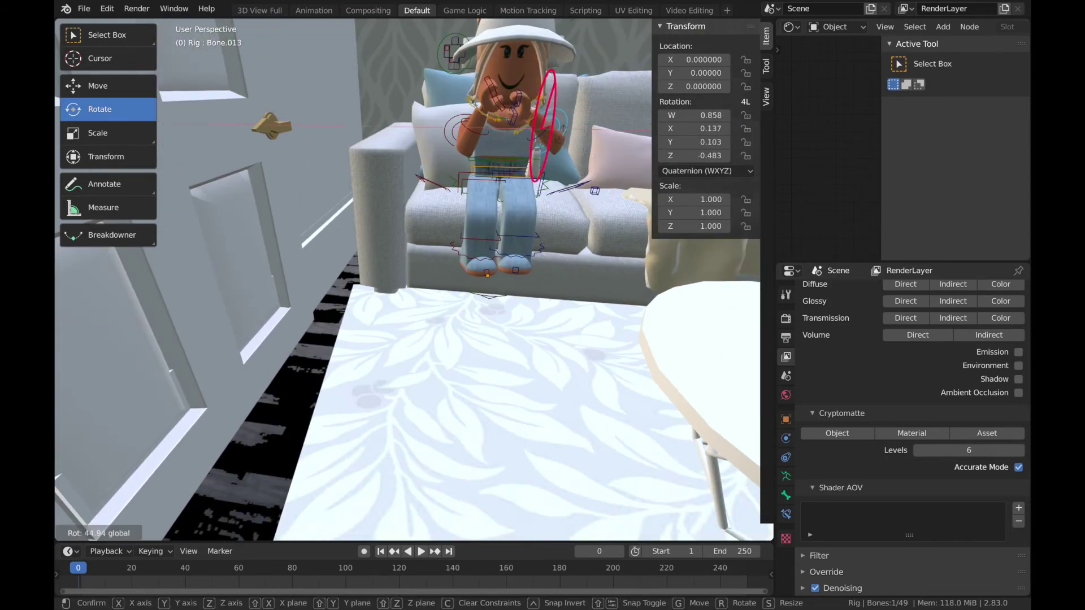
left_click(483, 259)
left_click(472, 187)
key("r")
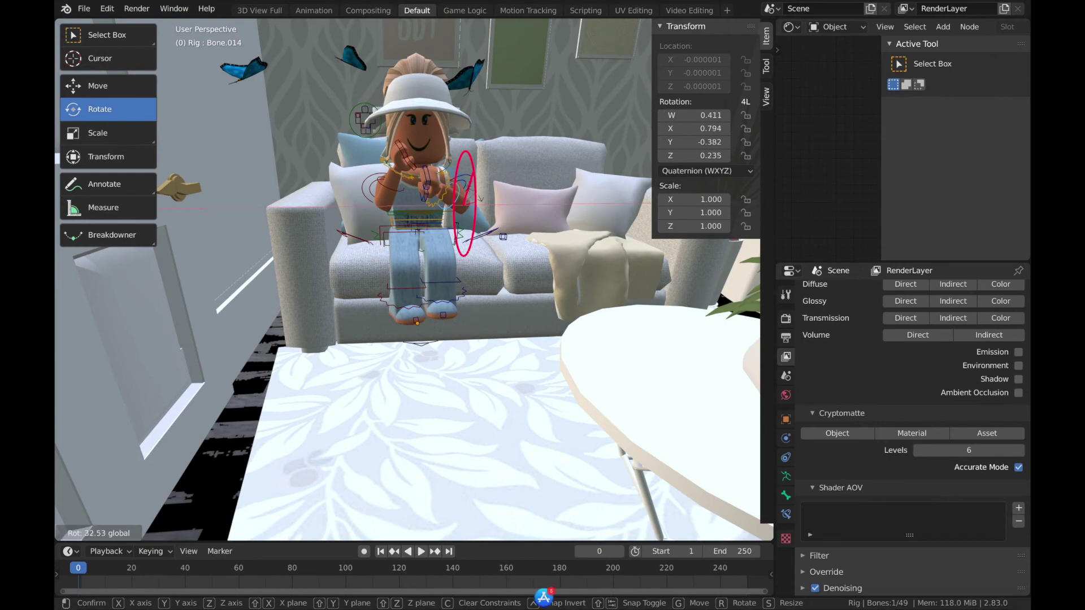
left_click(472, 316)
key("r")
left_click(473, 315)
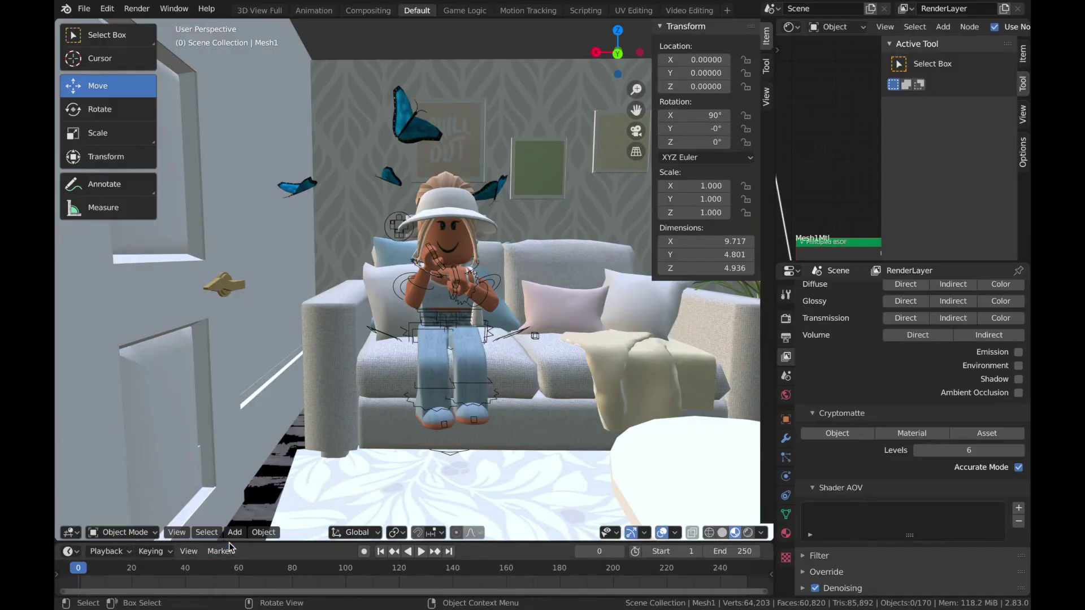
Step: Add a sun lamp to the living-room scene and back the view out to see the whole room
left_click(235, 534)
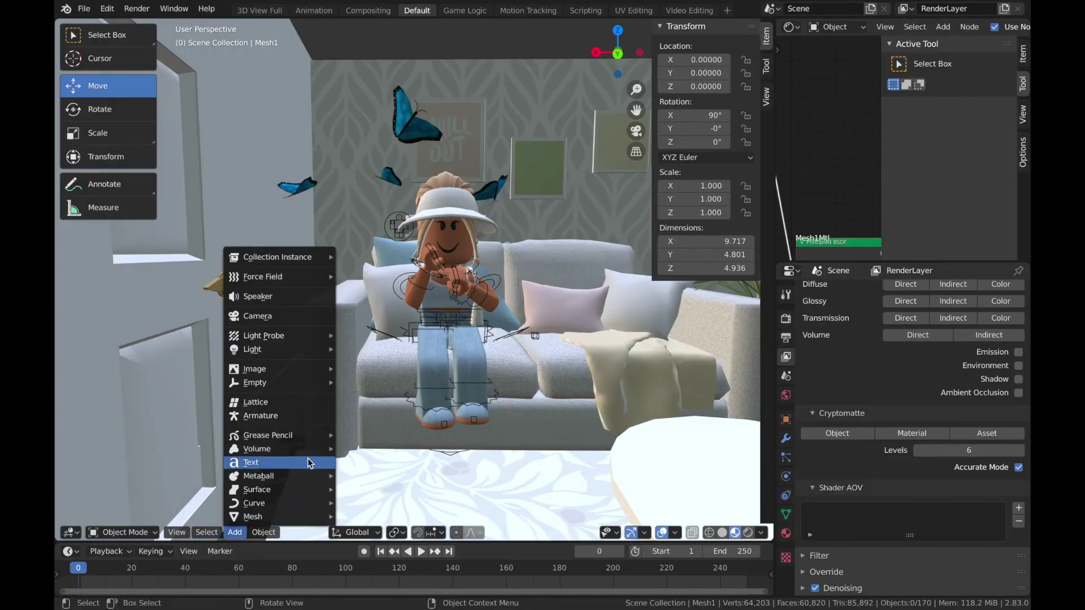
mouse_move(252, 349)
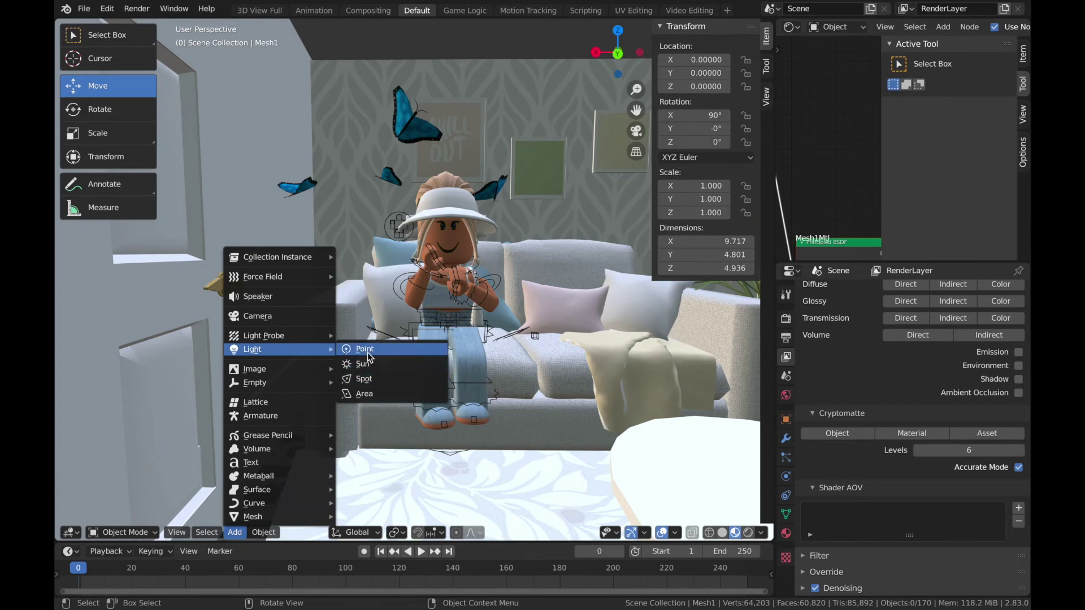
left_click(370, 366)
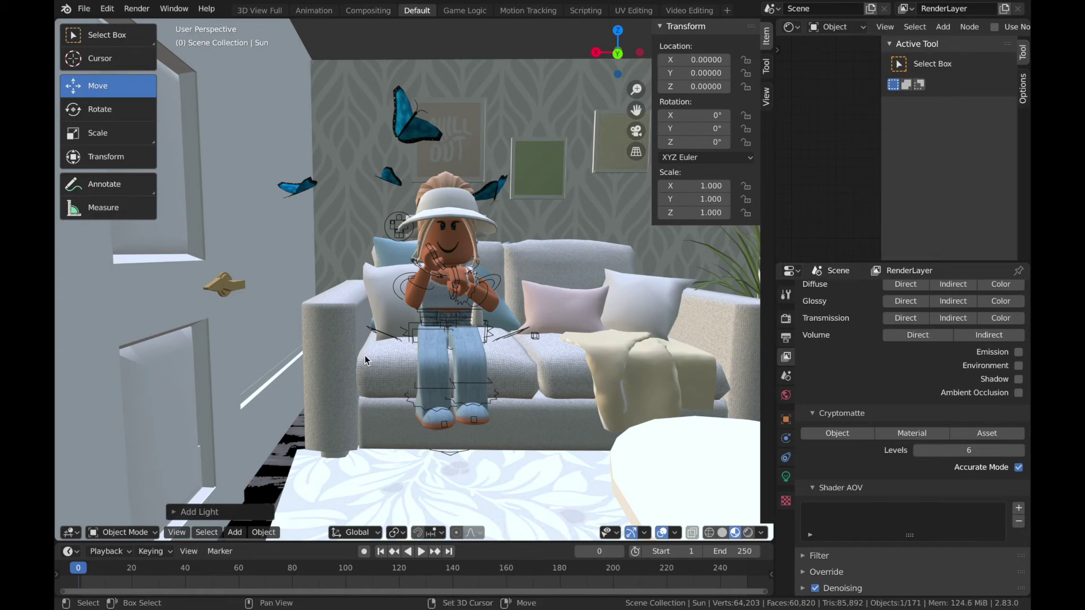
key("shift+grave")
key("s")
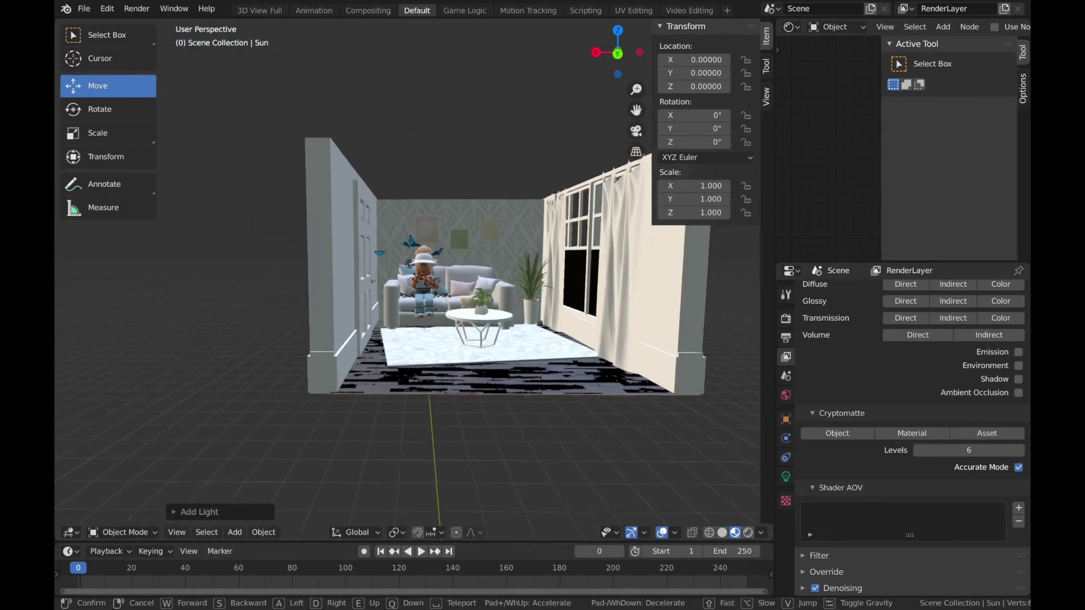
left_click(413, 280)
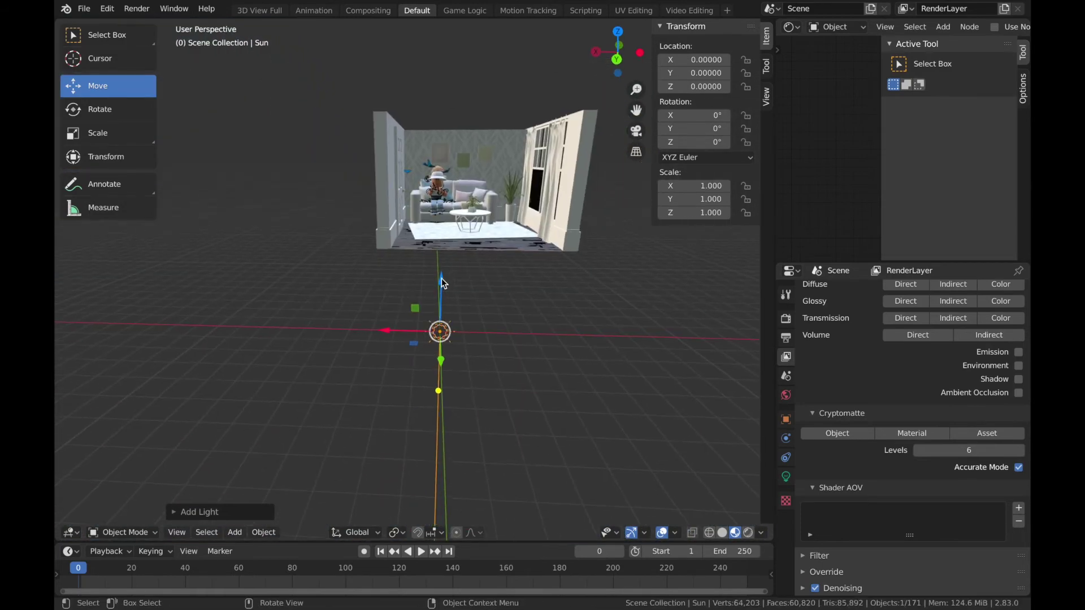
Step: Raise the sun lamp straight up along Z to about 6.34 above the room
key("g")
key("z")
left_click(457, 195)
middle_click_drag(425, 172, 396, 266)
left_click(393, 278)
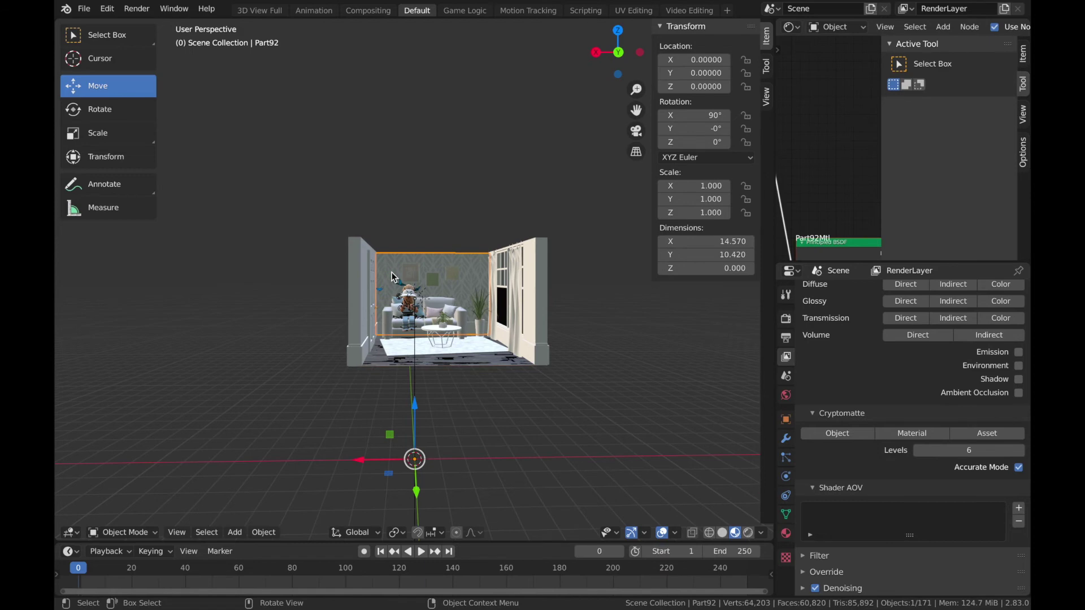
left_click(235, 533)
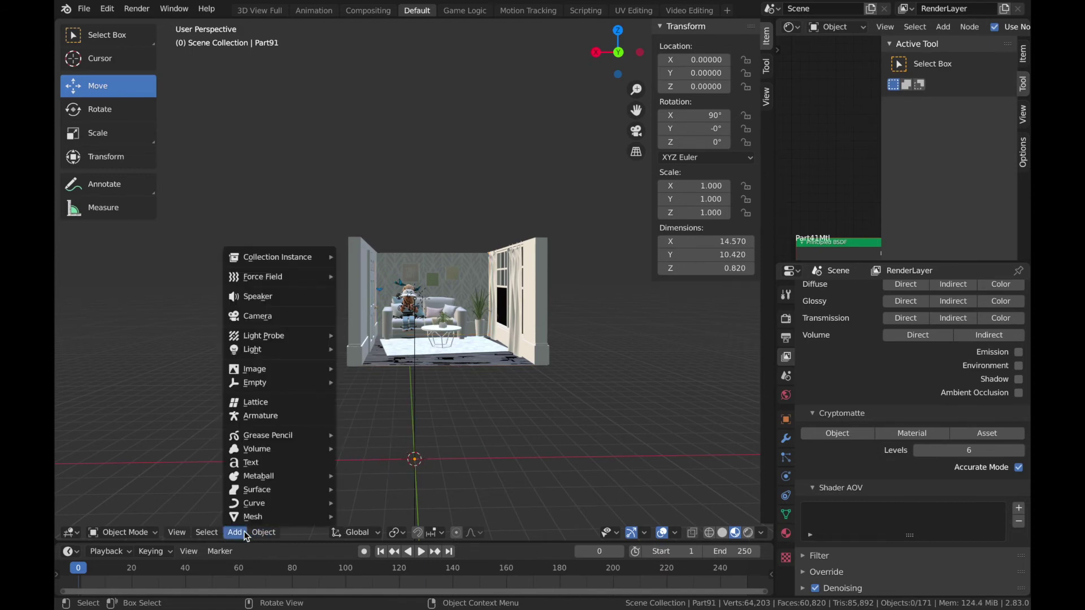
Step: Add a second sun lamp, raise it, and push it out in front of the room
mouse_move(253, 350)
left_click(358, 364)
left_click_drag(417, 410, 422, 222)
key("shift+grave")
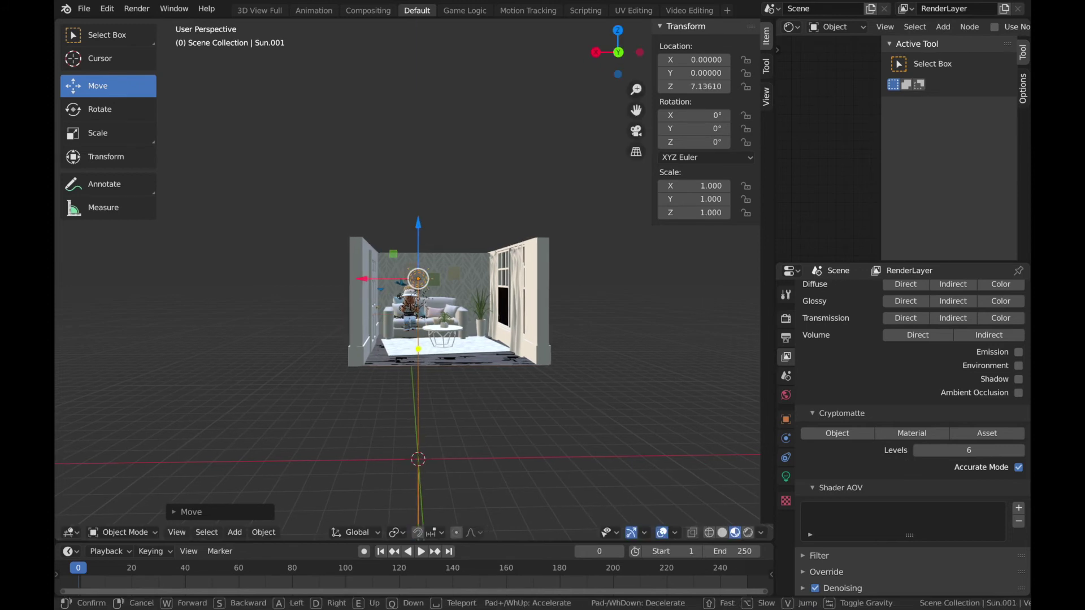
key("Return")
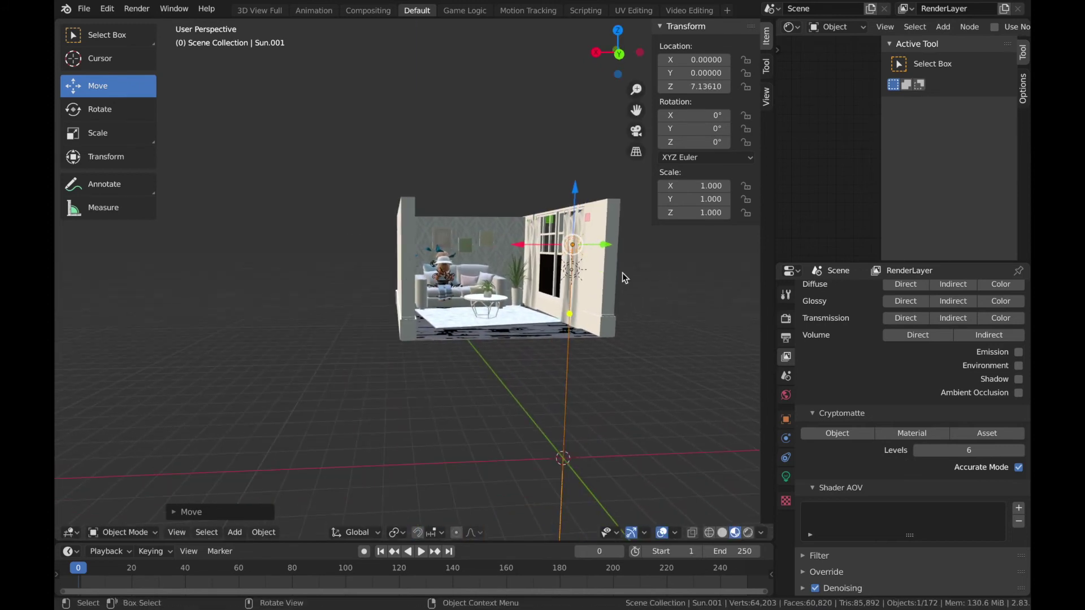
left_click_drag(606, 245, 514, 239)
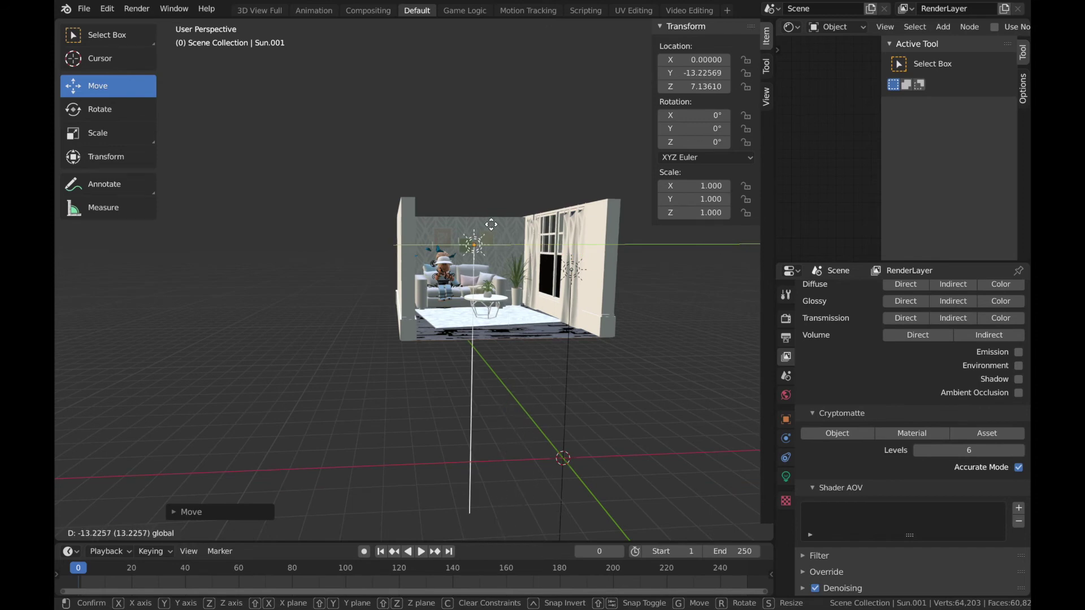
left_click_drag(514, 238, 498, 232)
Step: Walk the view toward the sofa and tilt Sun.001 downward
key("shift+grave")
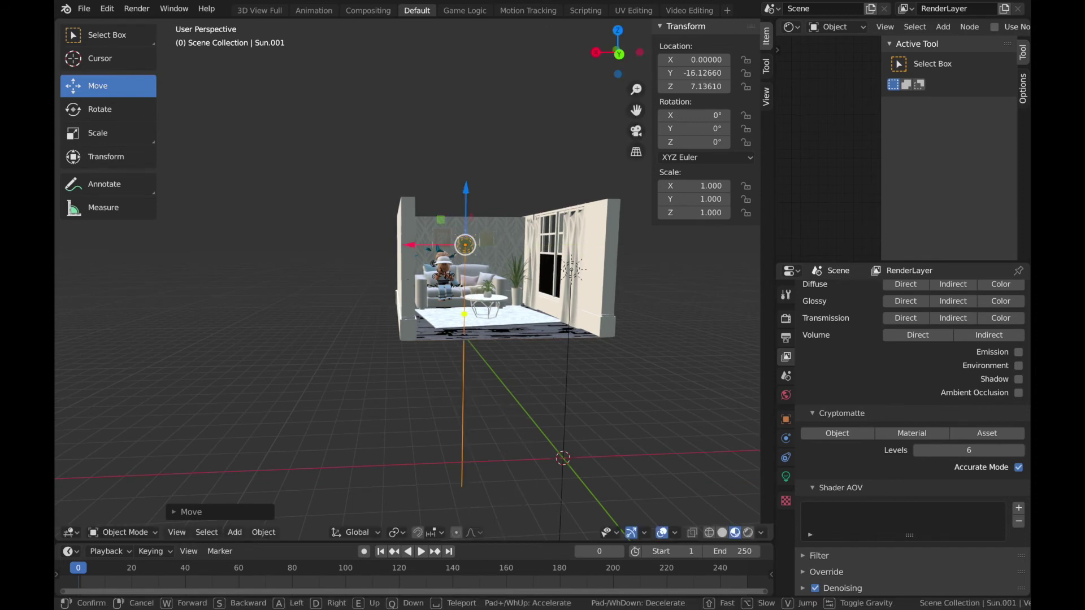
key("w")
key("w")
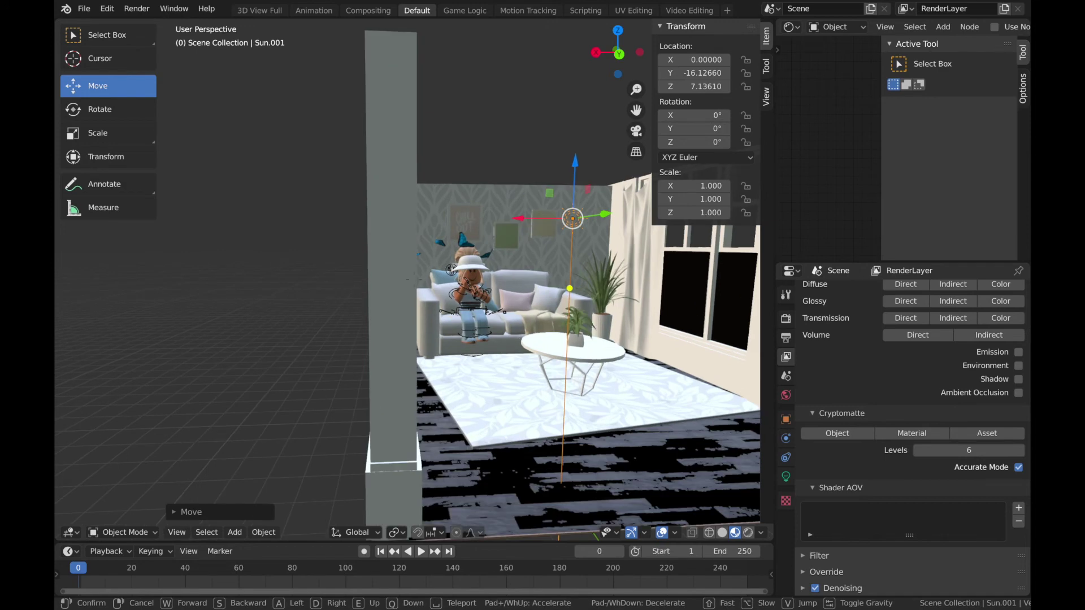
key("w")
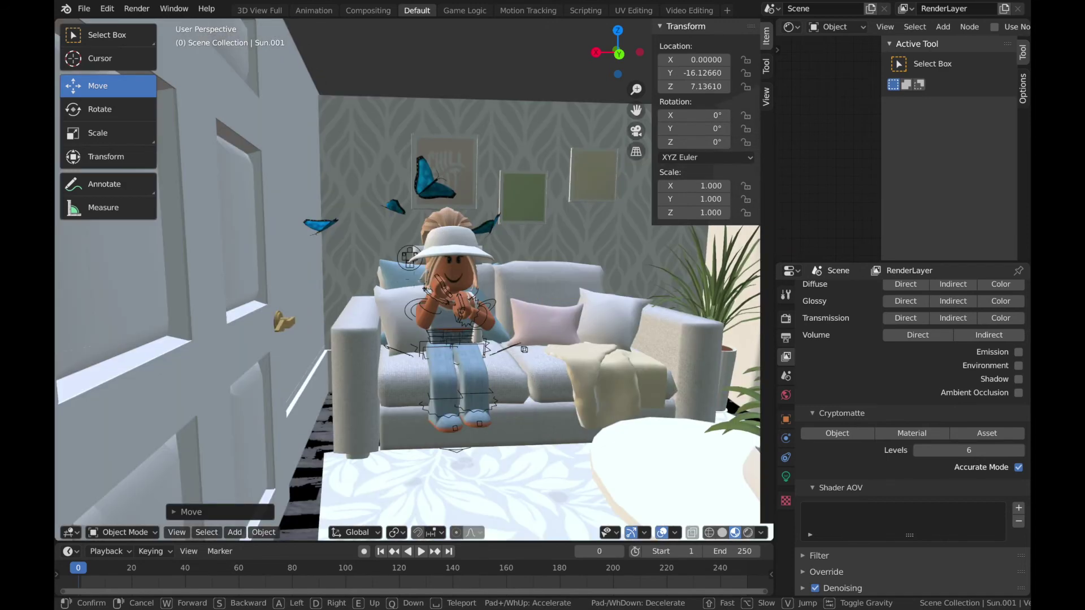
key("s")
key("s")
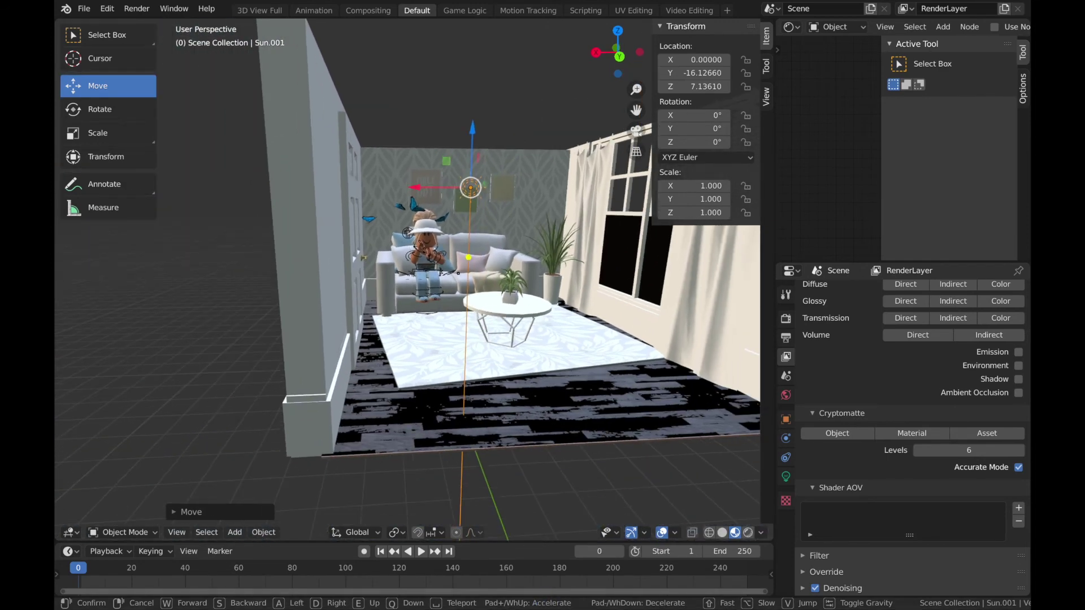
left_click(439, 271)
key("r")
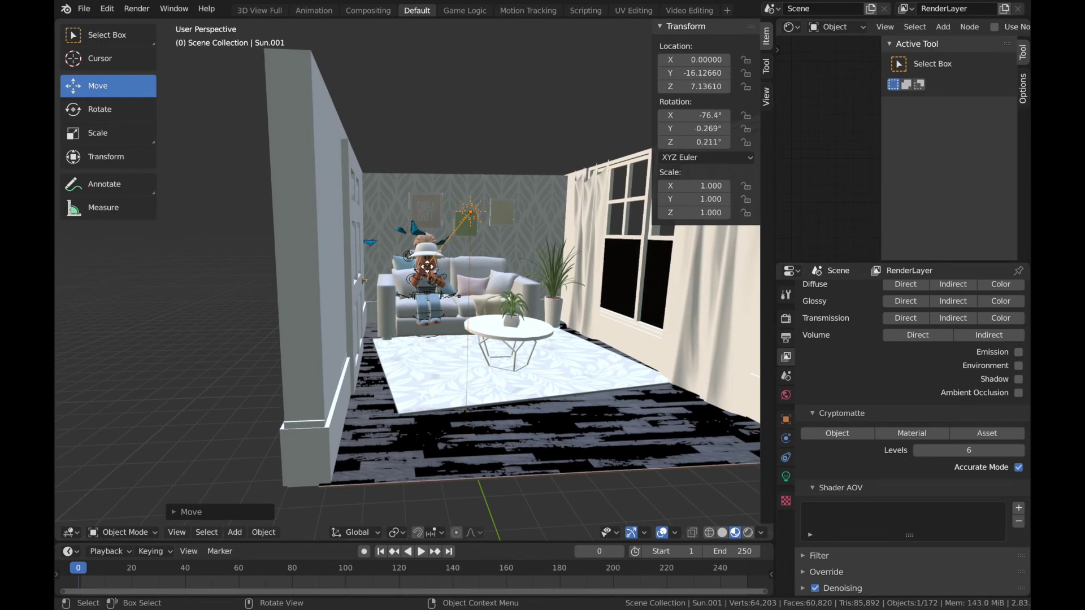
left_click(430, 265)
Step: Shift Sun.001 slightly along X and re-aim it to about -79° on X
mouse_move(429, 264)
middle_mouse_down("shift")
mouse_move(486, 226)
mouse_move(475, 143)
middle_mouse_up("shift")
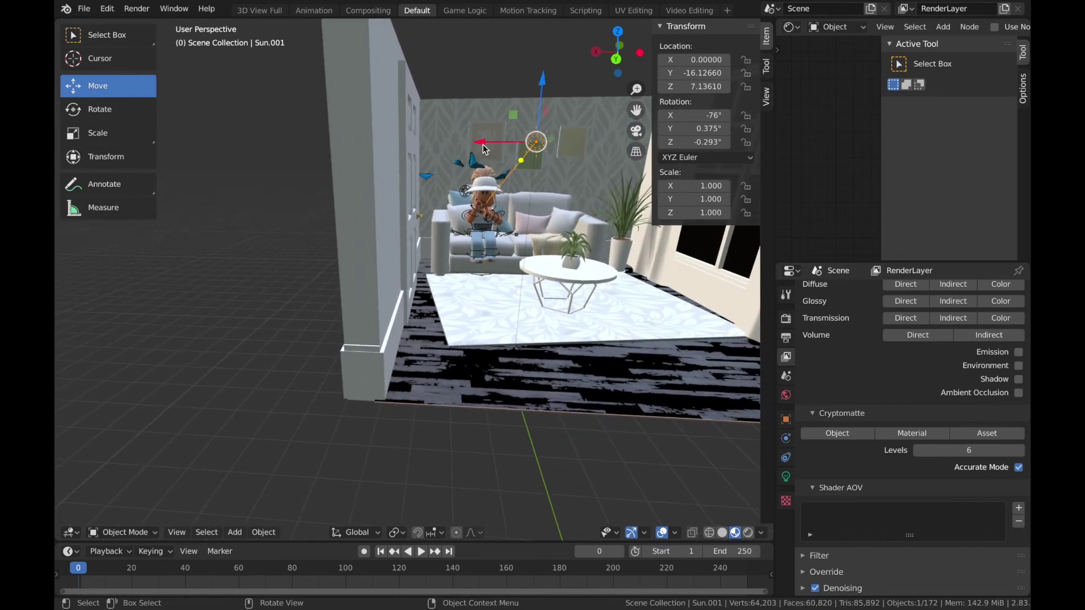
left_click_drag(475, 143, 511, 158)
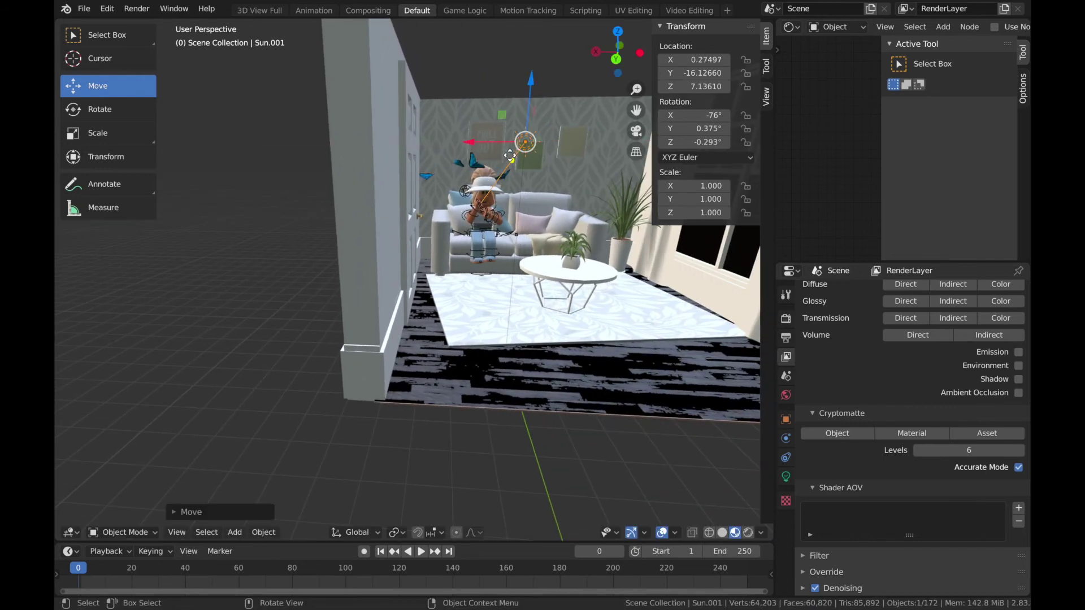
key("r")
left_click(490, 202)
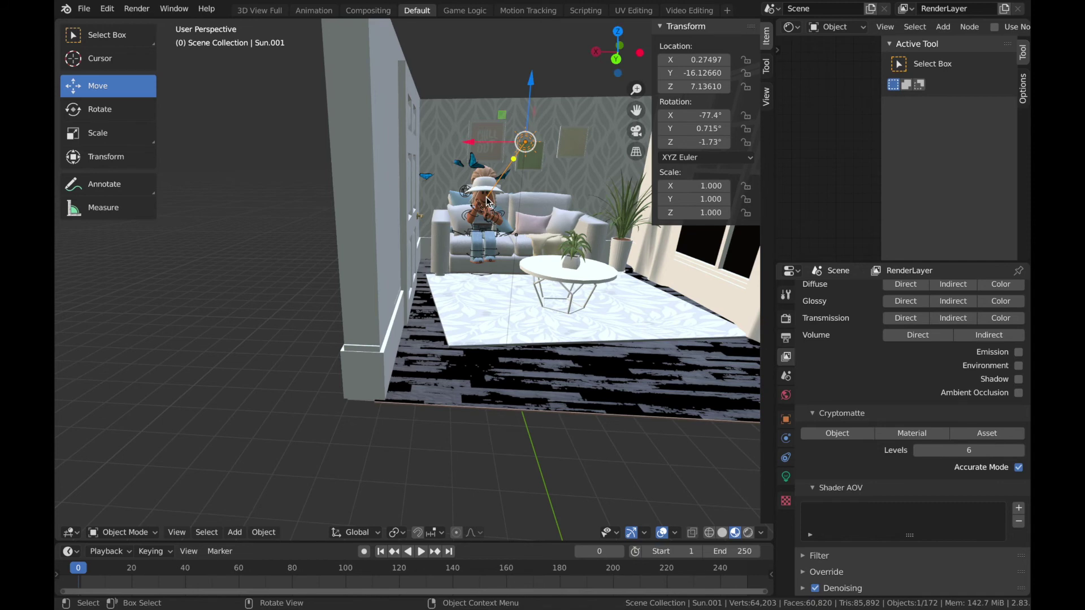
Step: Walk closer to the sofa and lower Sun.001 to Z 6.81, Y -16.13
key("shift+grave")
key("w")
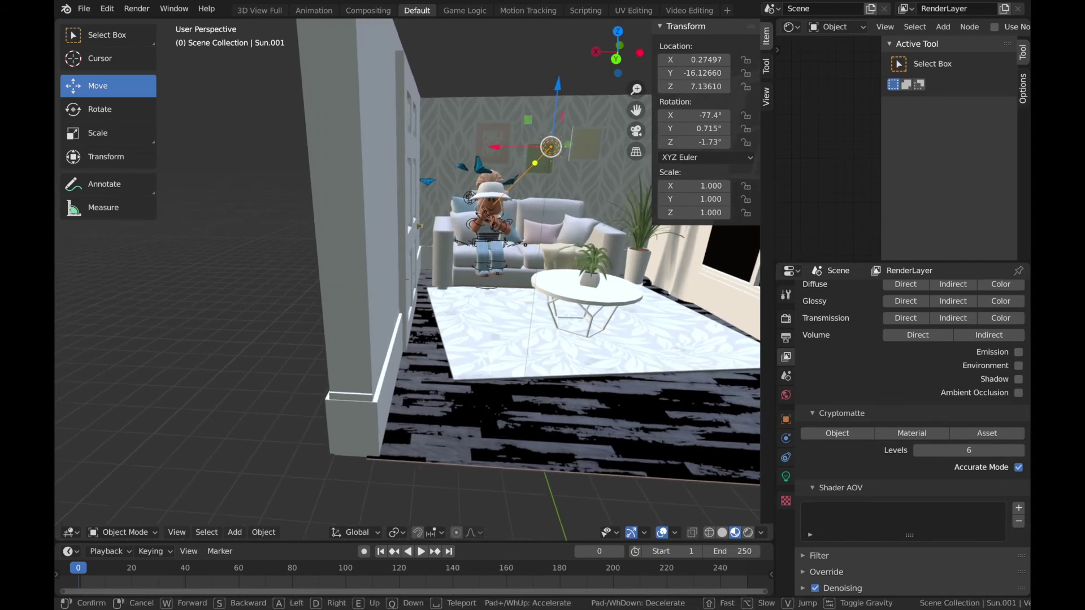
key("w")
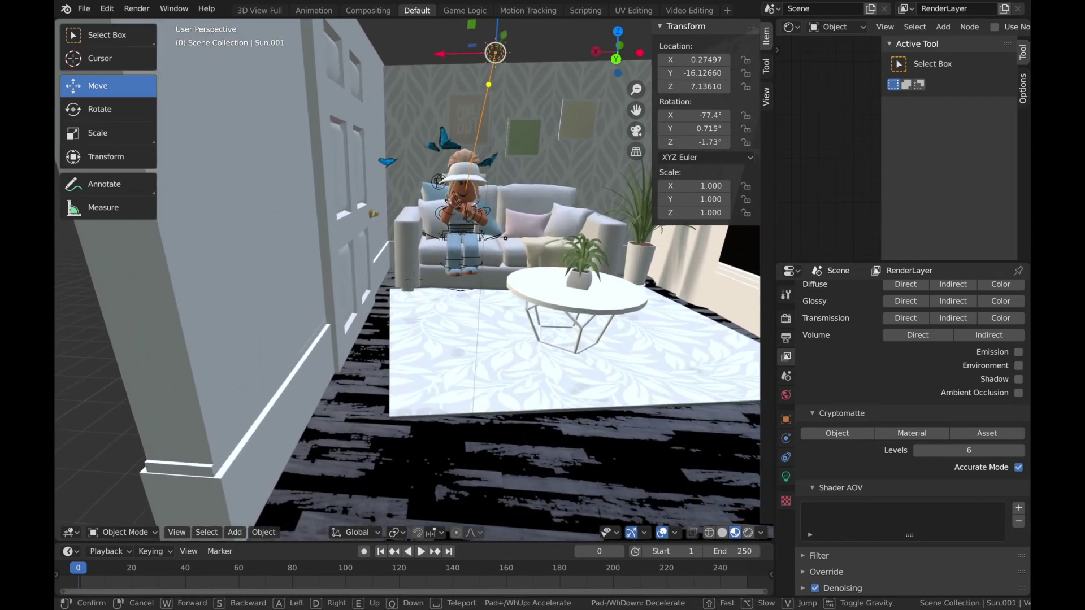
left_click(414, 283)
left_click_drag(485, 65, 487, 96)
left_click_drag(458, 243, 459, 228)
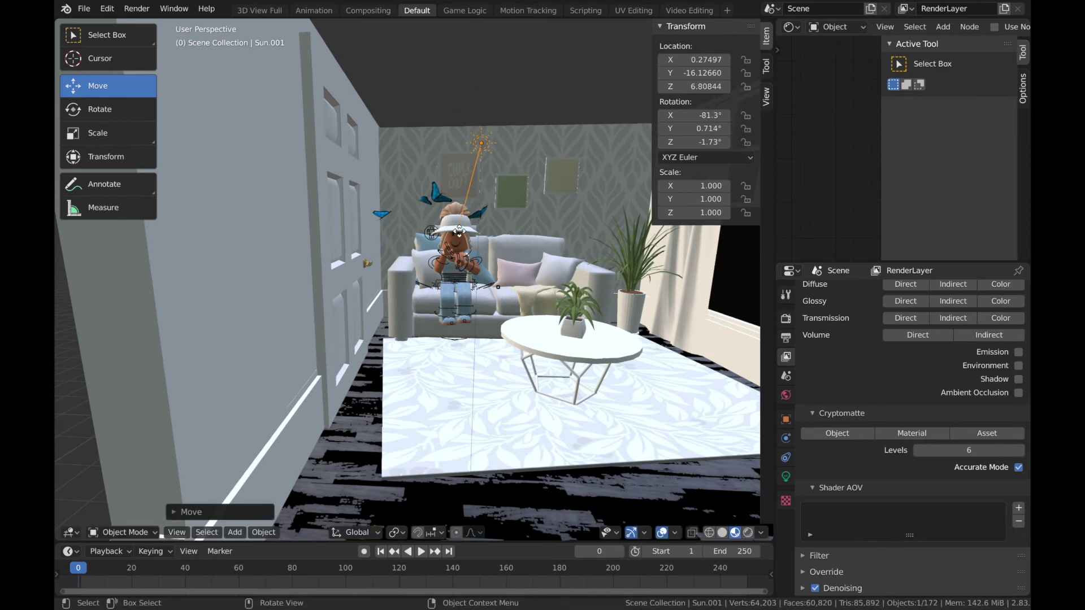
left_click(747, 534)
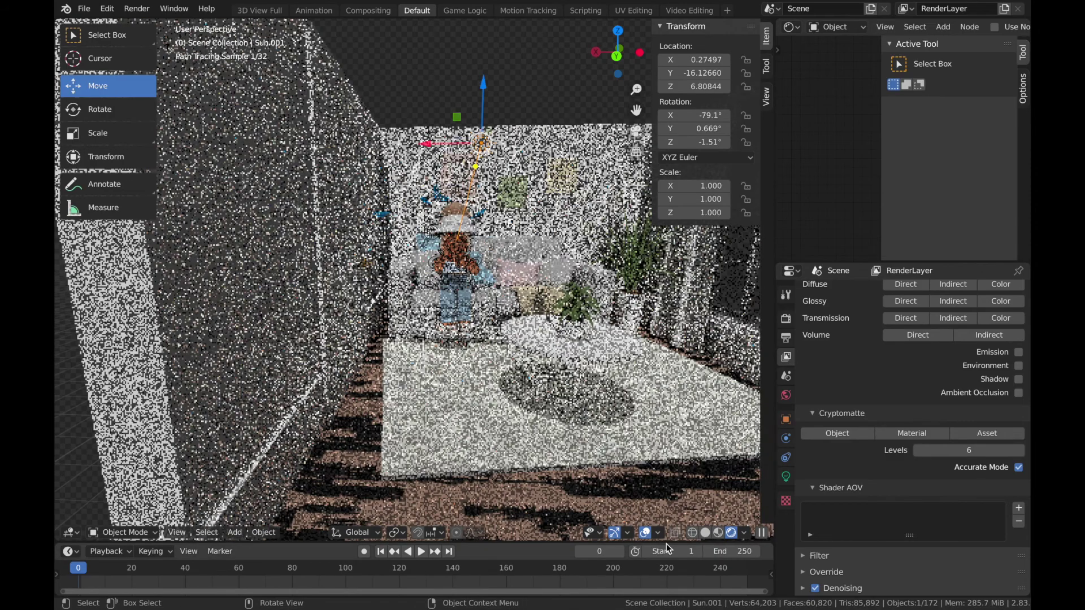
Step: Tint the Sun.001 light colour a soft pink
left_click(718, 533)
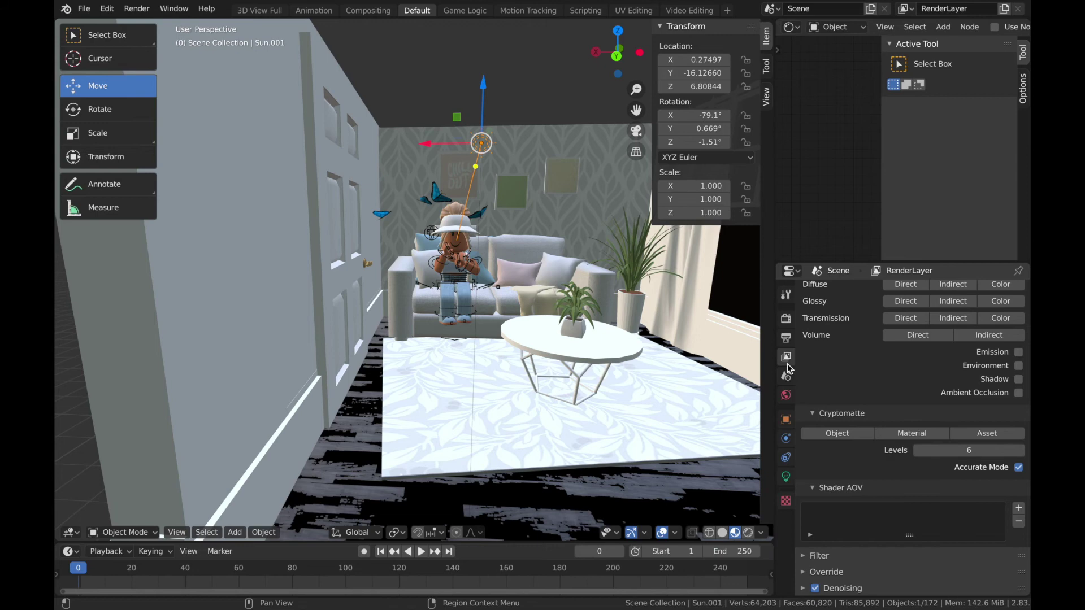
left_click(785, 476)
left_click(930, 370)
left_click_drag(940, 237, 943, 246)
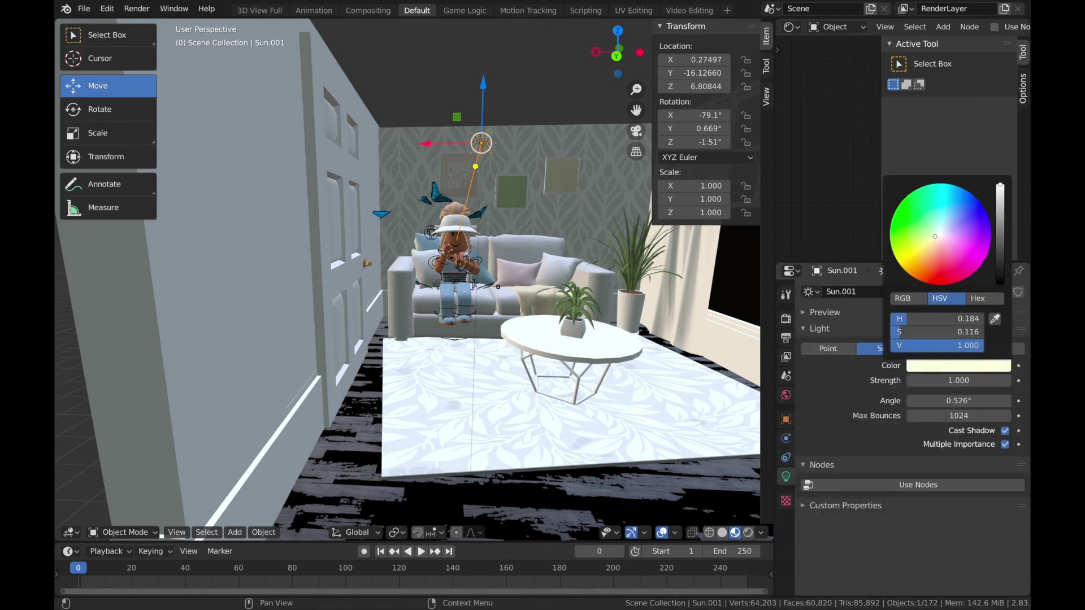
left_click(747, 533)
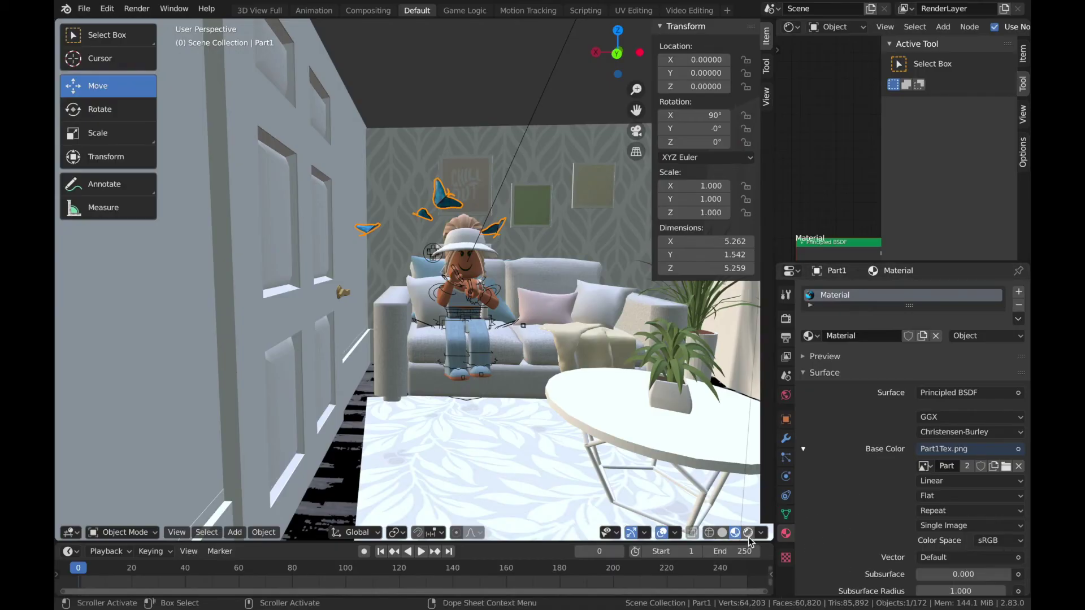
Step: Check the pink-lit room in Rendered shading, then return to Material Preview and Pose Mode
left_click(731, 533)
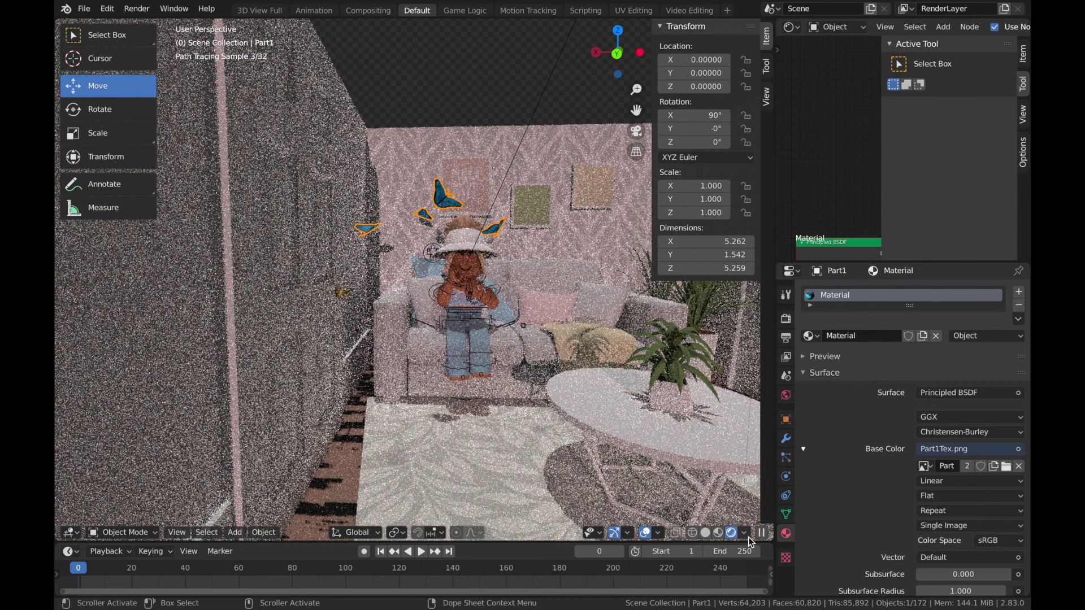
left_click(718, 534)
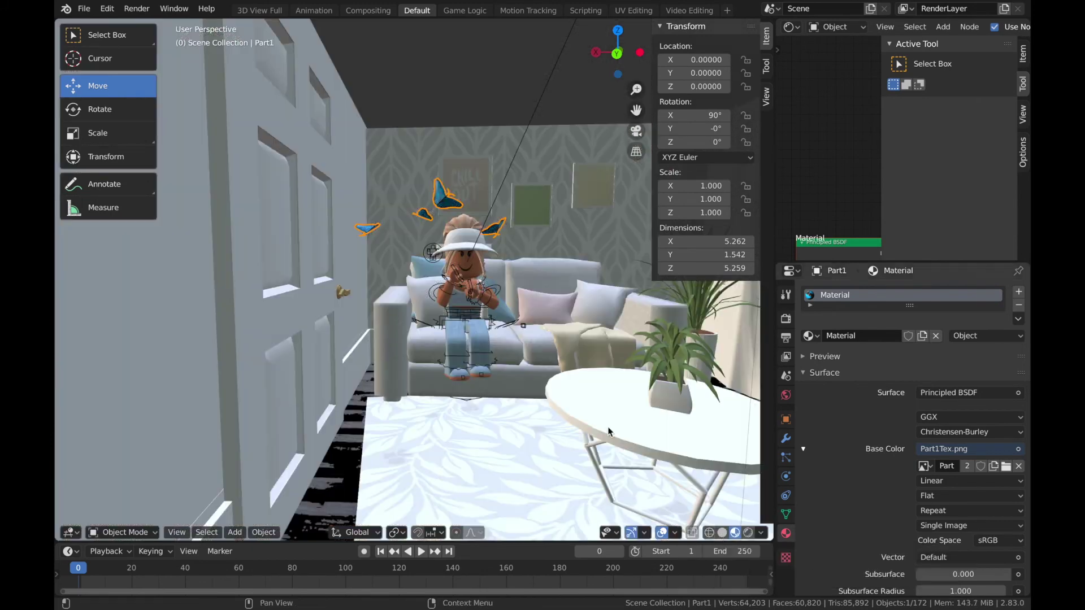
key("ctrl+Tab")
left_click(425, 237)
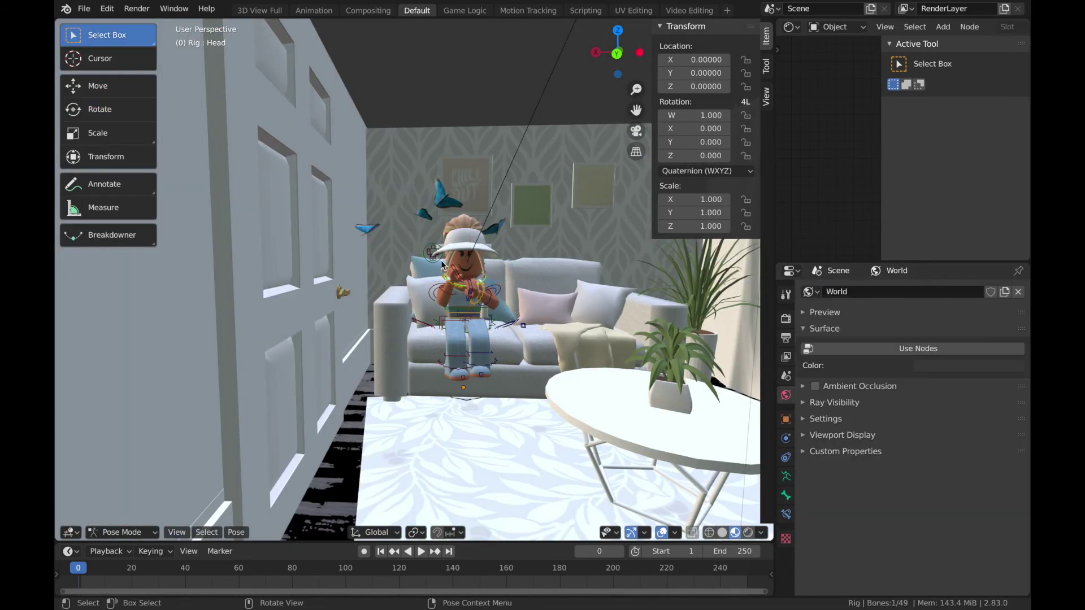
Step: Replace Alvouria7's material with a new one whose Base Color uses an Image Texture
key("ctrl+Tab")
left_click(474, 270)
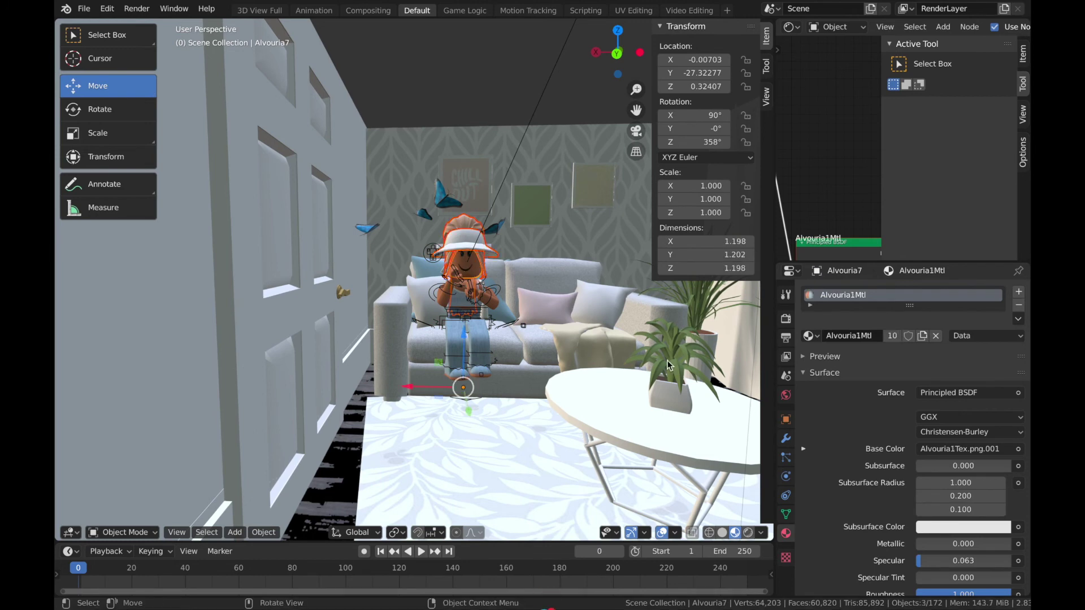
left_click(986, 336)
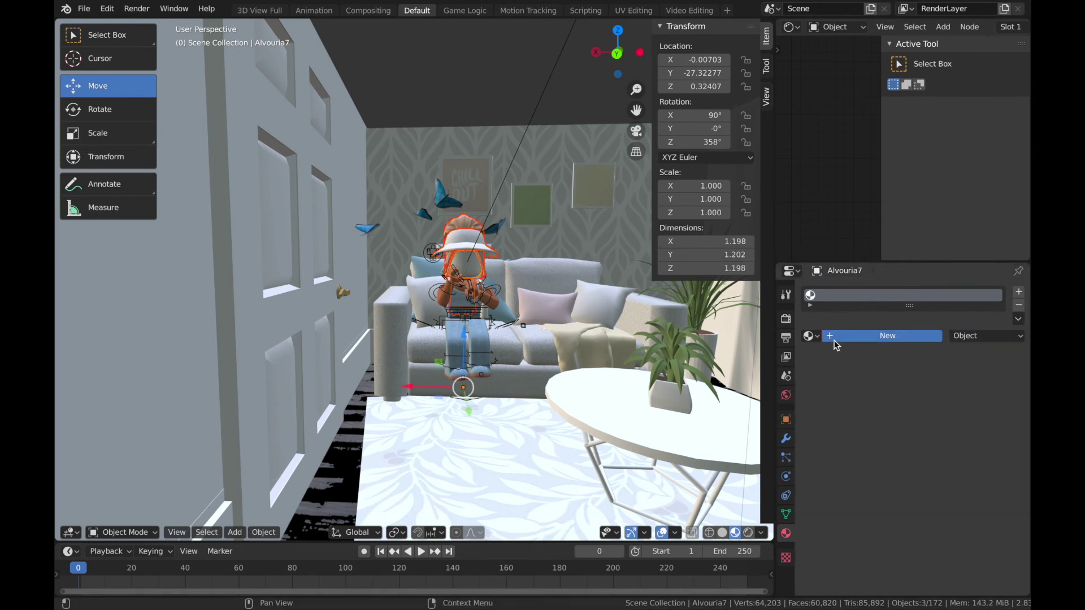
left_click(835, 340)
left_click(1019, 449)
left_click(732, 329)
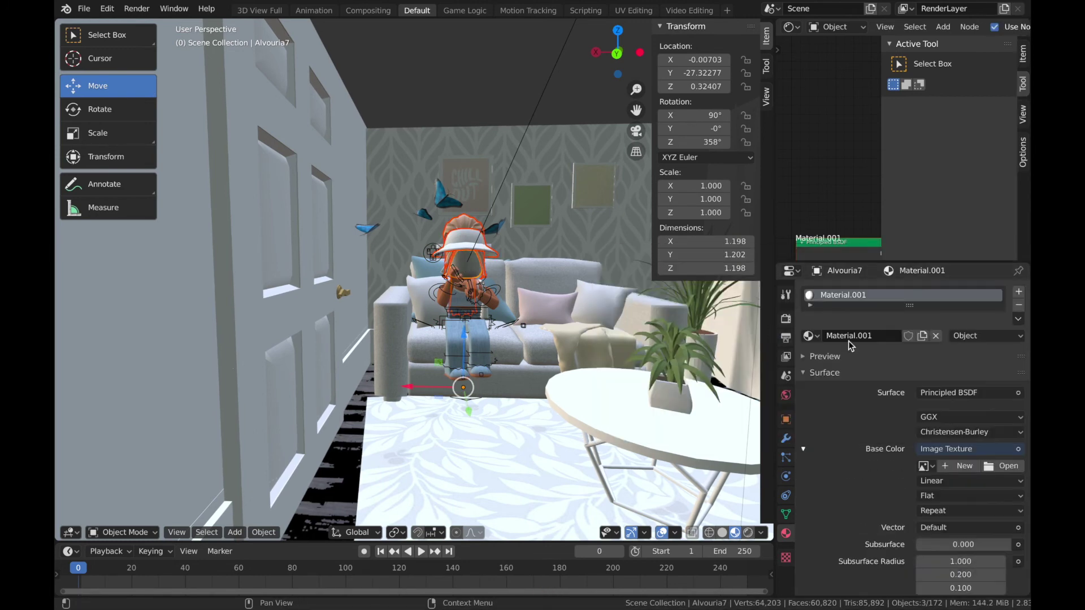
Step: Load Alvouria1Tex.png as the base colour texture instead of Alvouria5Tex.png
left_click(998, 466)
left_click(243, 352)
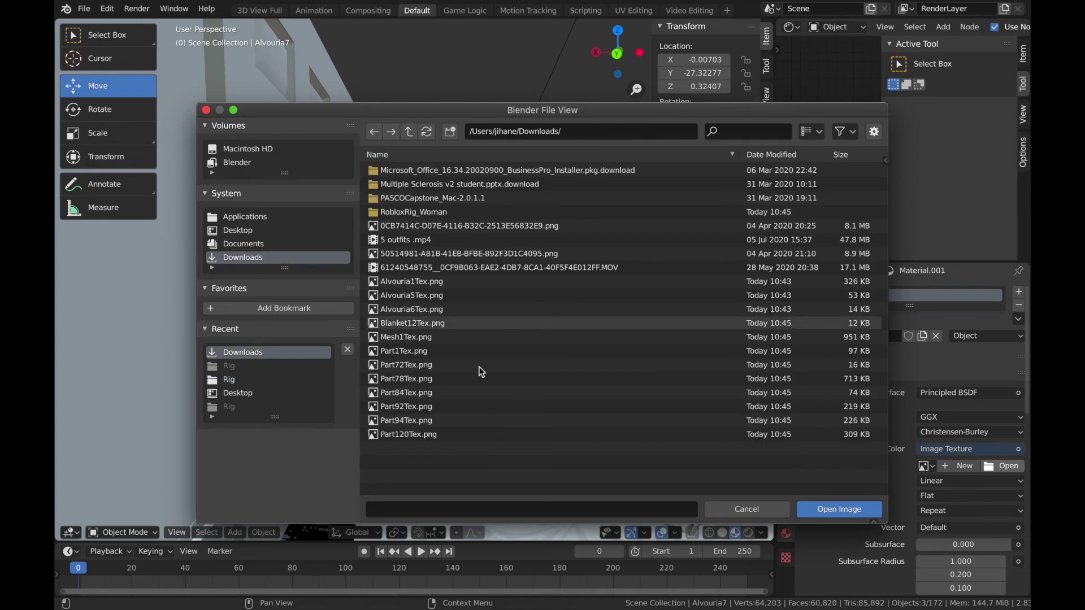
double_click(440, 294)
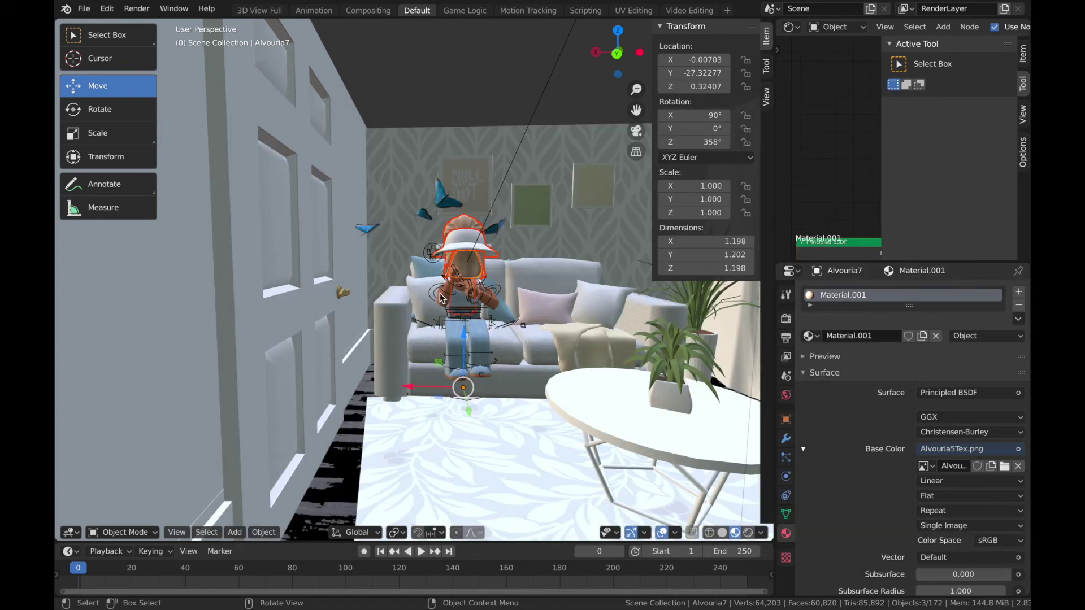
left_click(1005, 466)
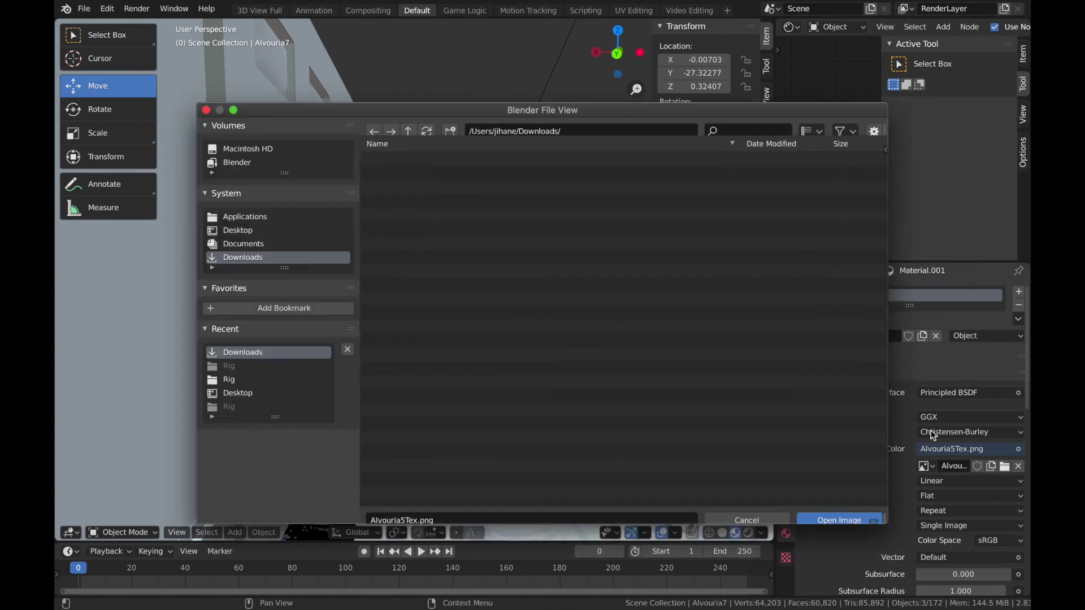
double_click(475, 285)
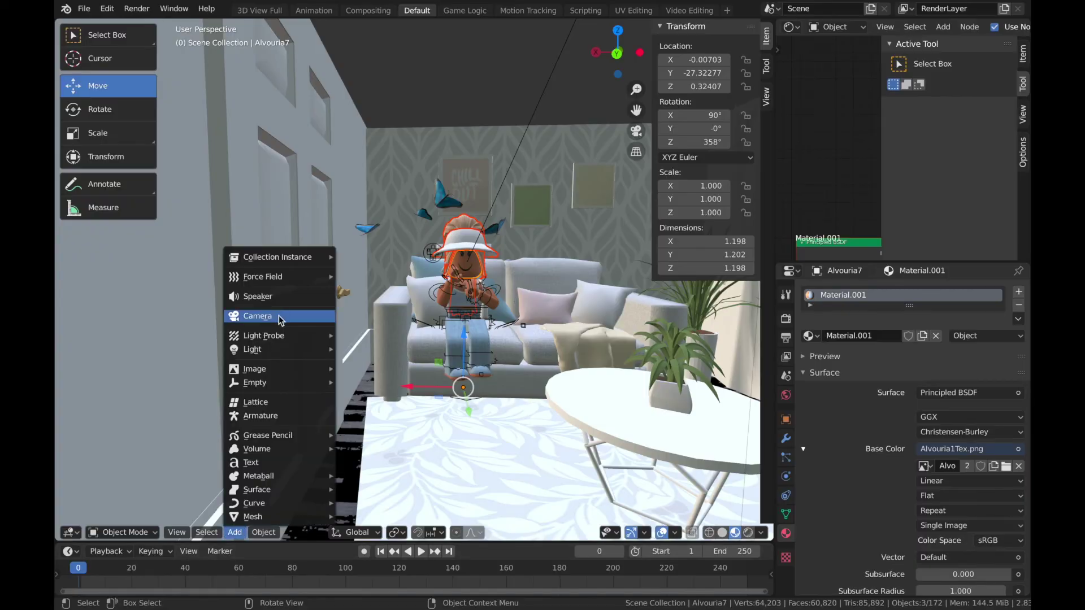
left_click(277, 316)
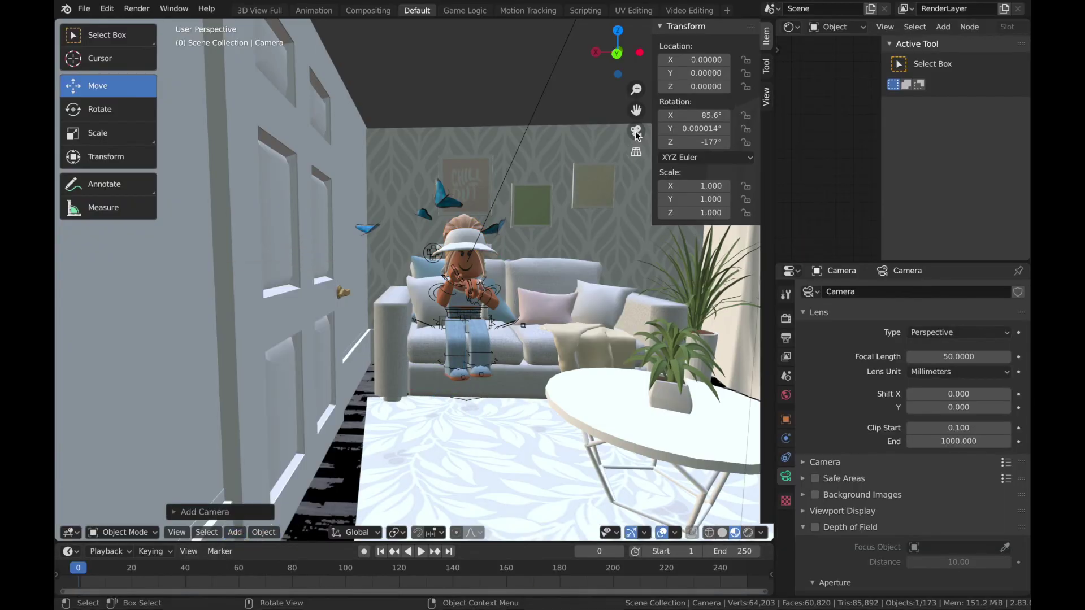
Step: Look through the new camera and walk it forward until it frames the avatar on the sofa
key("KP_0")
key("shift+grave")
key("w")
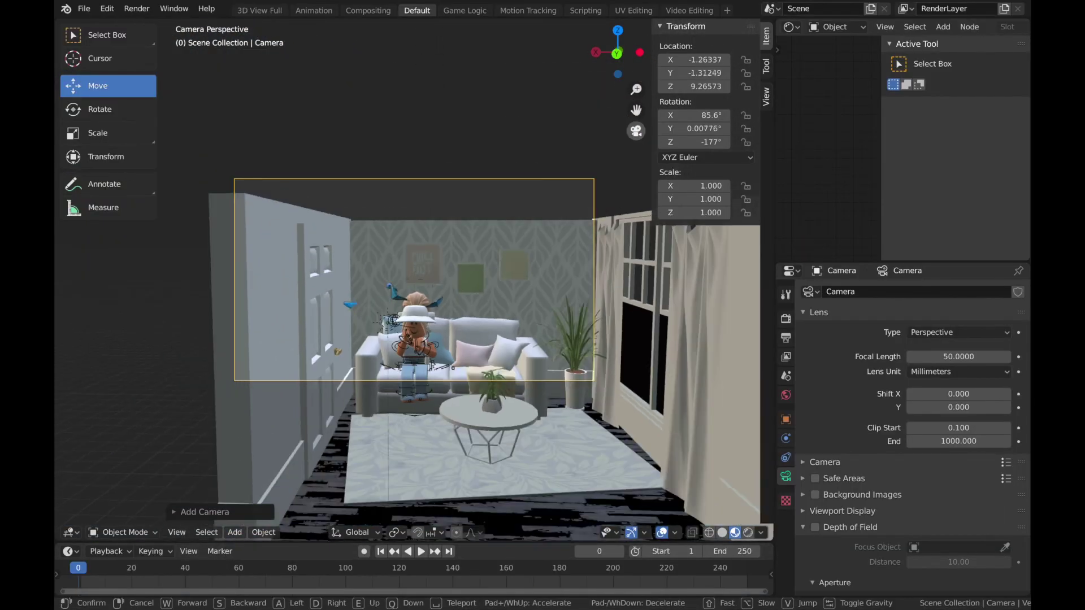
key("w")
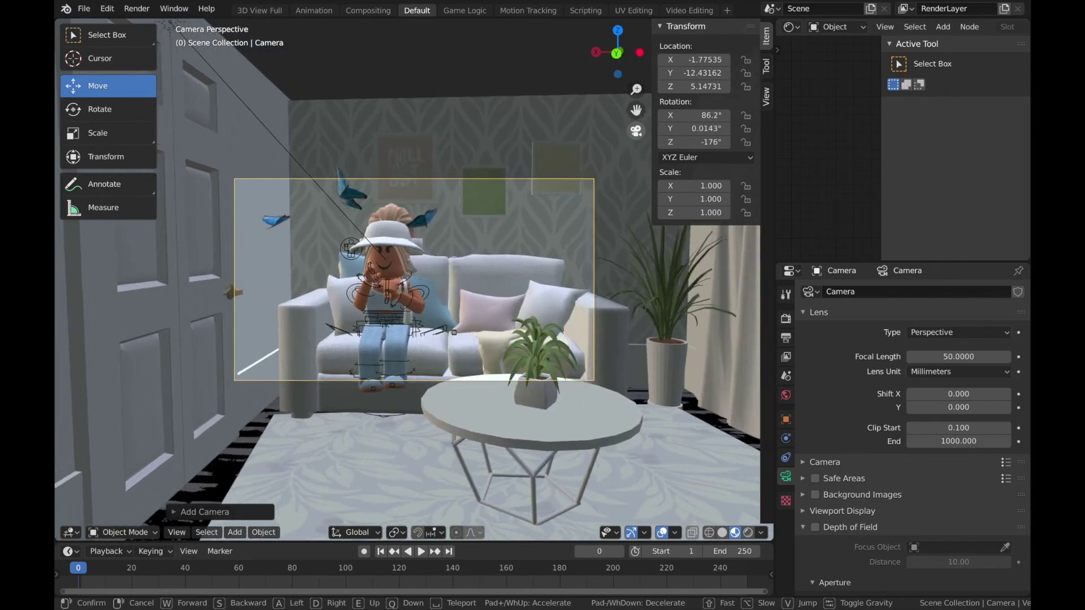
key("w")
key("Return")
left_click(745, 538)
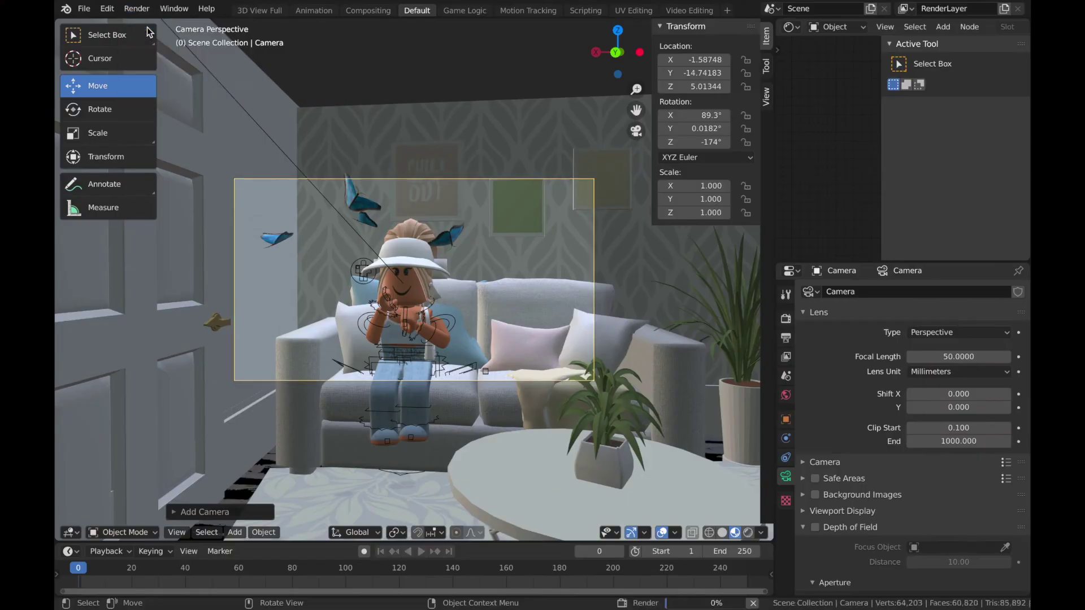
Step: Render the final image of the living room from the camera with F12
key("F12")
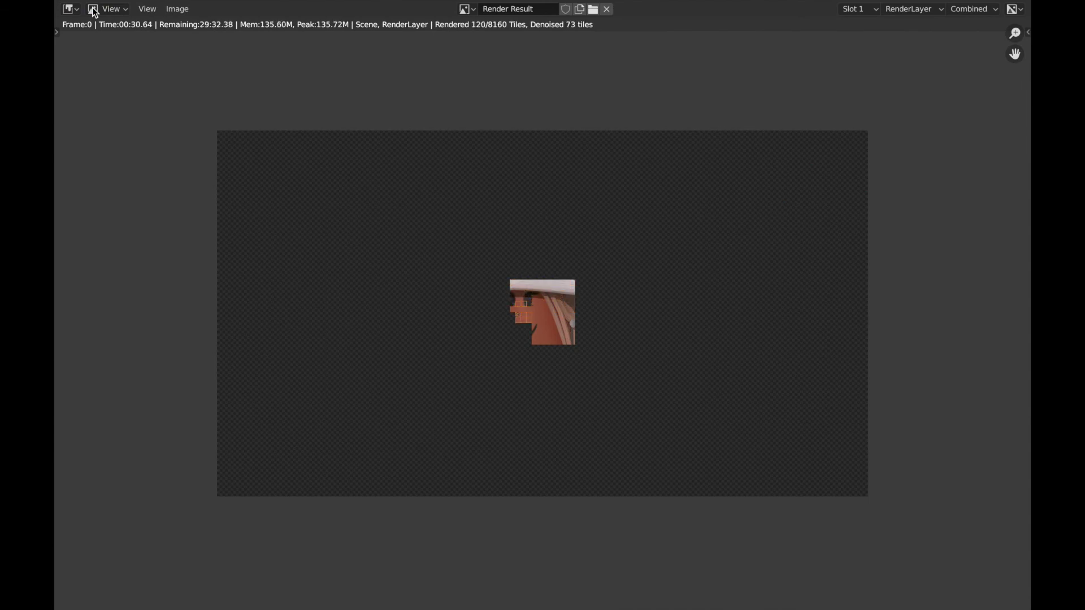